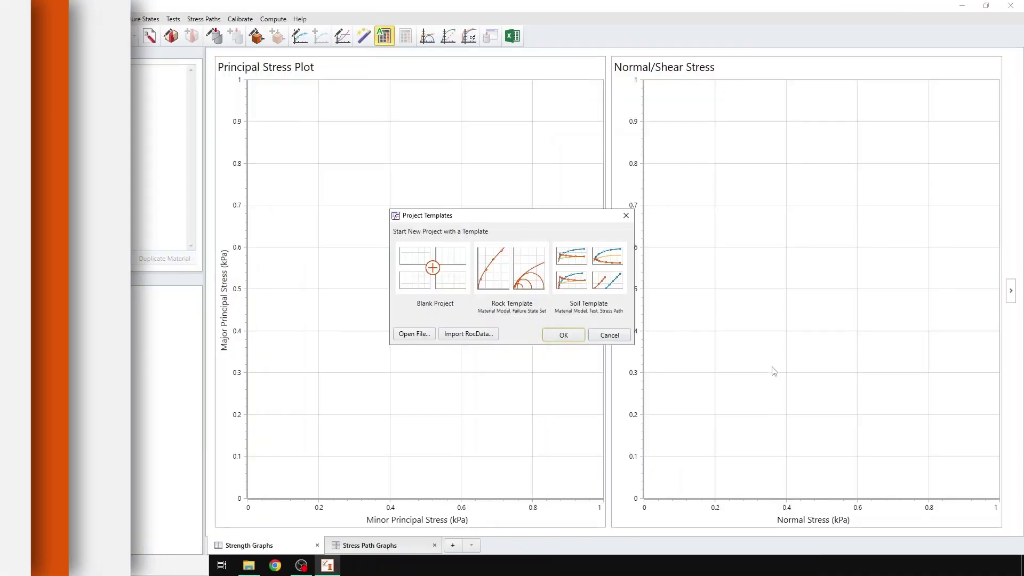
Open the NorTxlDSS(r8)_FraserRiver_r3.xlsm workbook from the NorSand-Fraser River Sand examples folder.
click(261, 566)
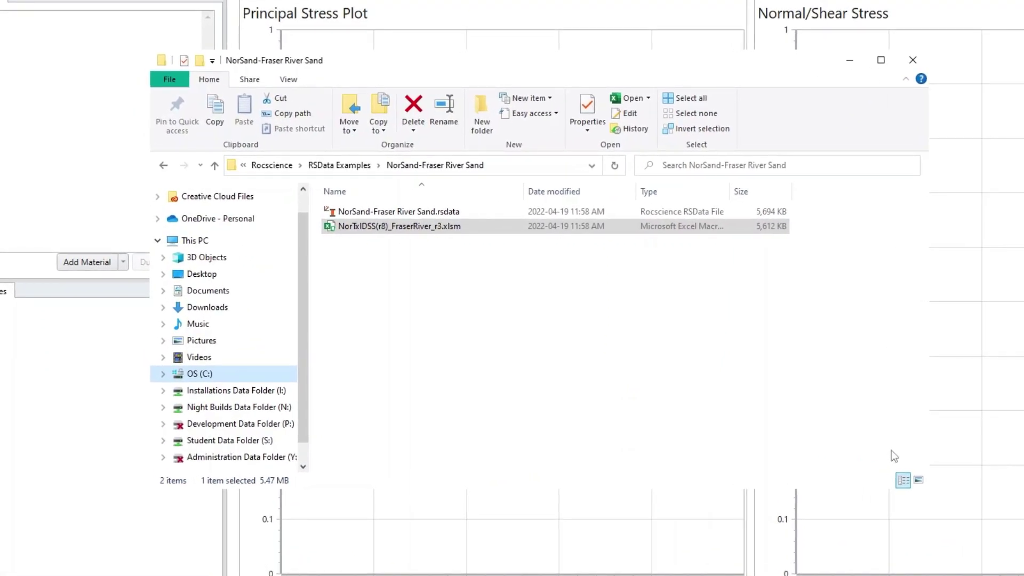
click(444, 229)
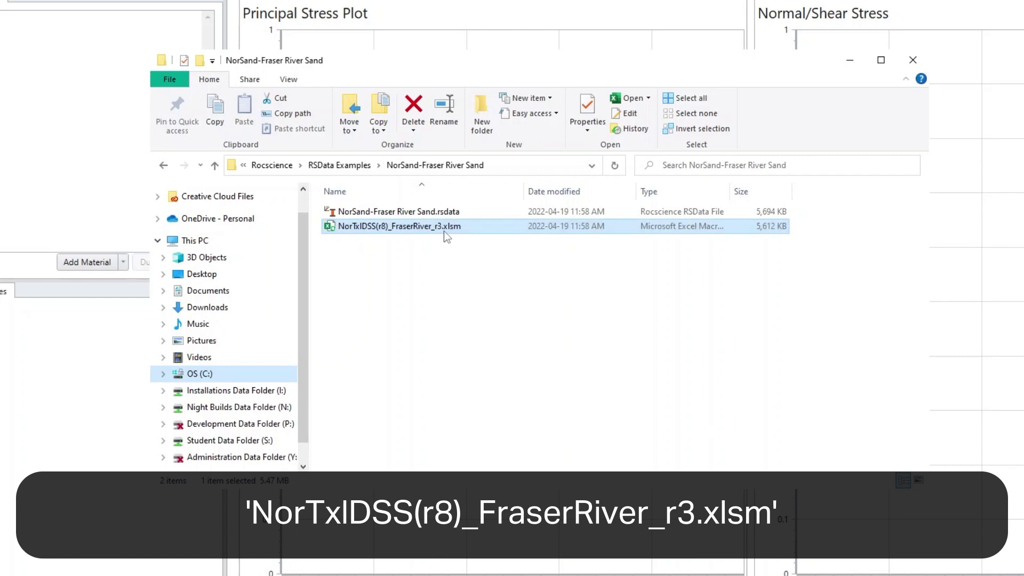
double_click(444, 228)
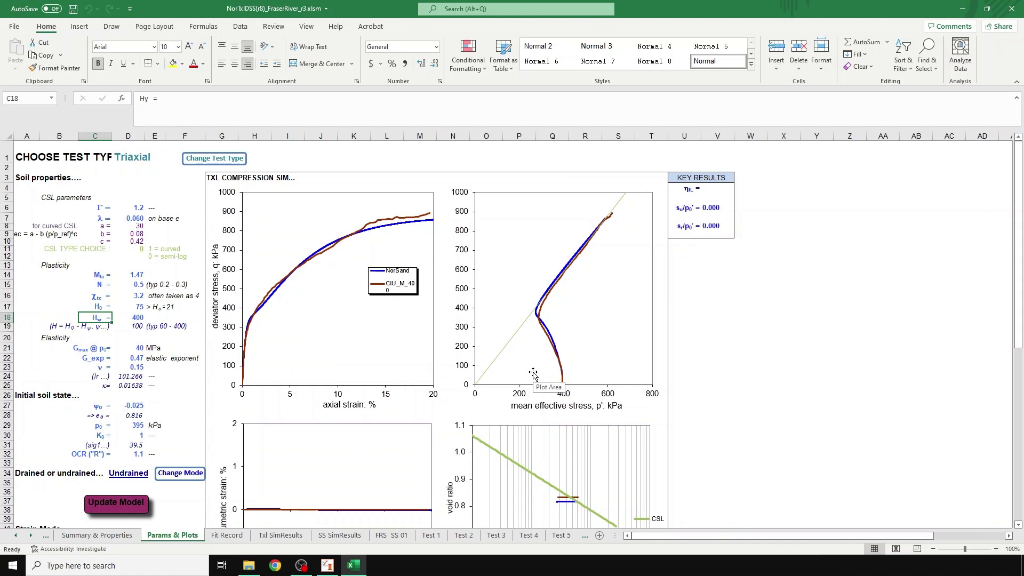
Create a Blank Project in RSData and display its four empty Stress Path Graphs.
click(328, 566)
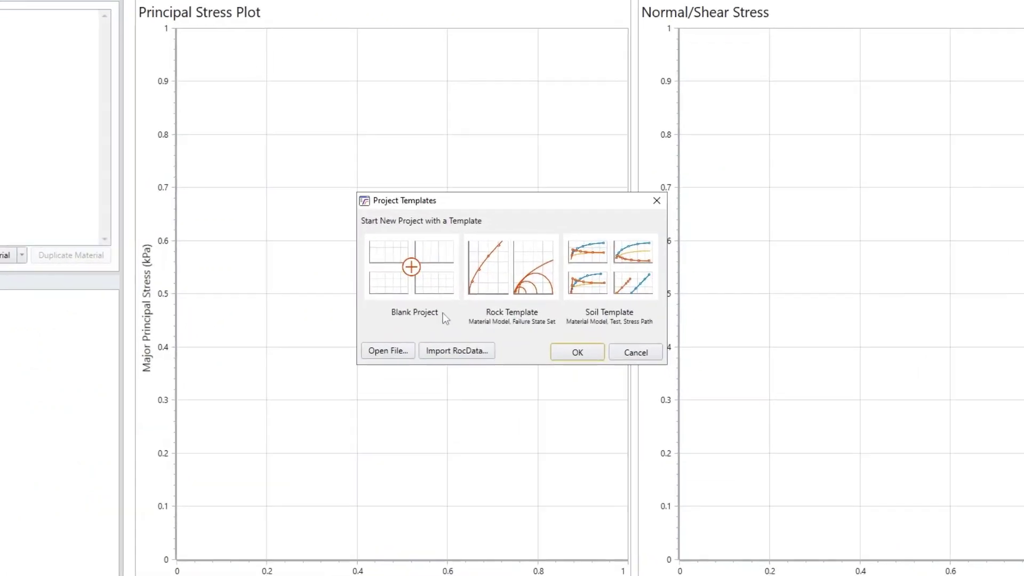
click(429, 283)
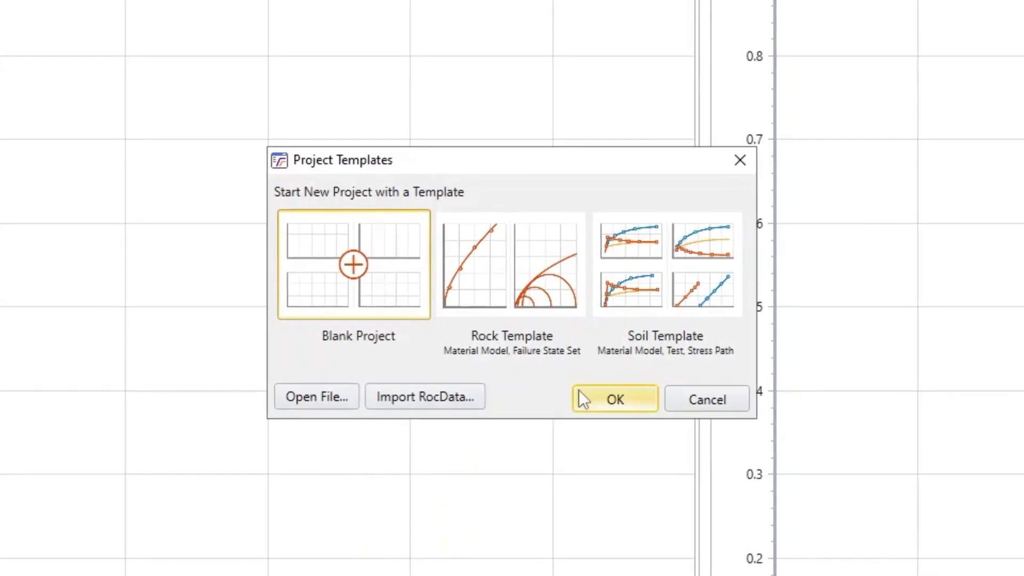
click(582, 400)
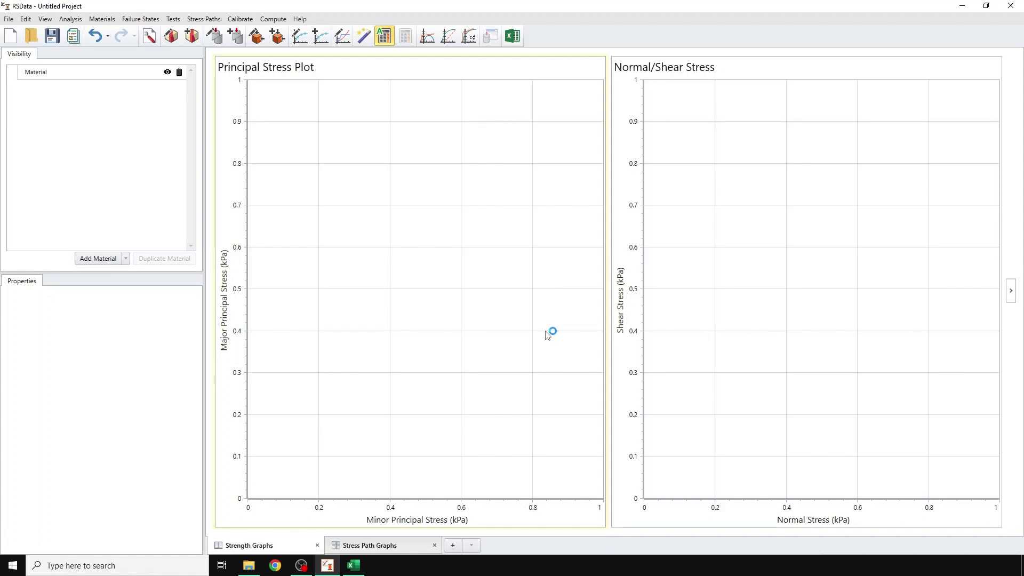
click(396, 546)
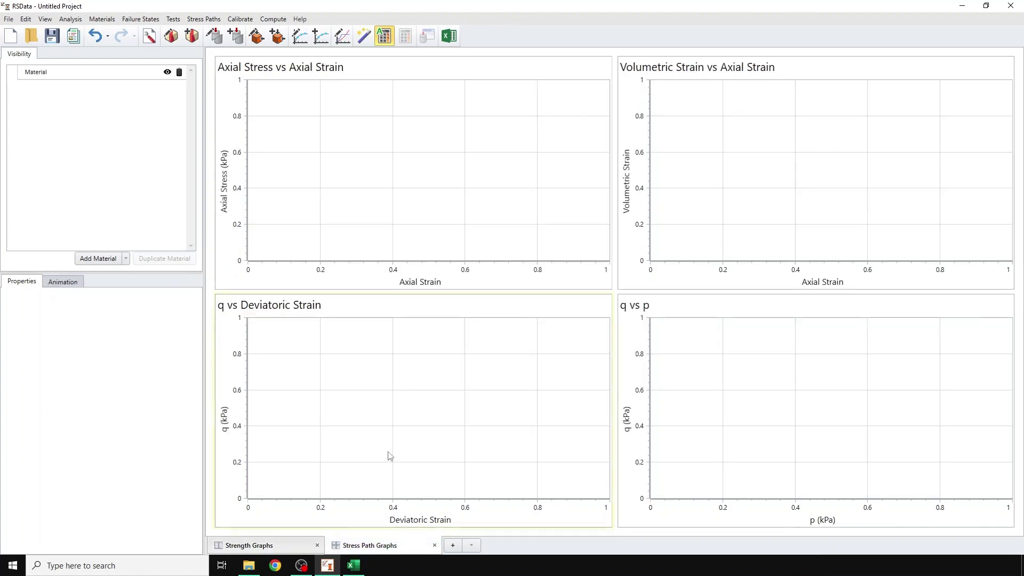
Change the default material's Name property to 'Fraser River Sand'.
click(50, 77)
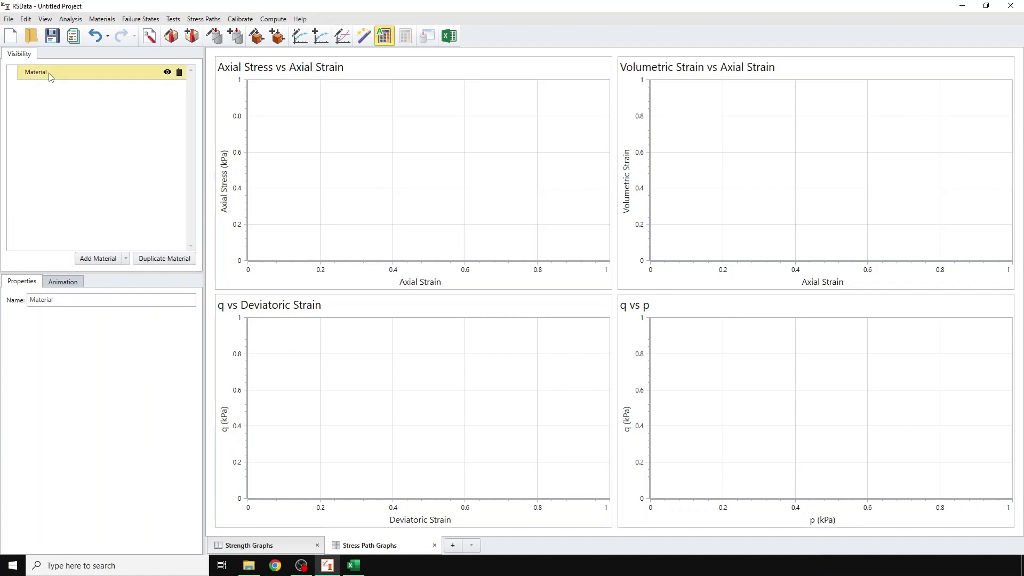
double_click(63, 299)
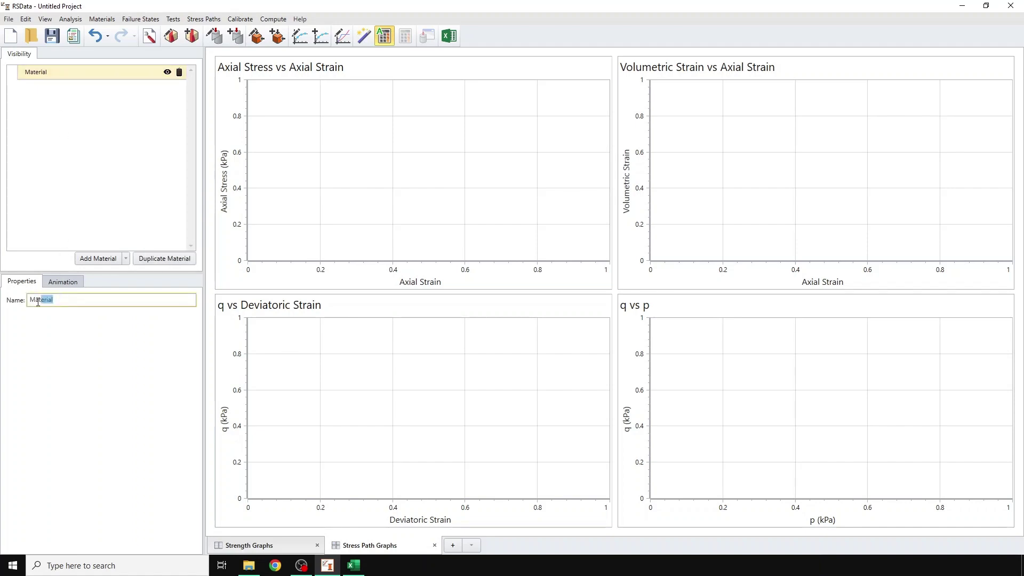
text(Fraser)
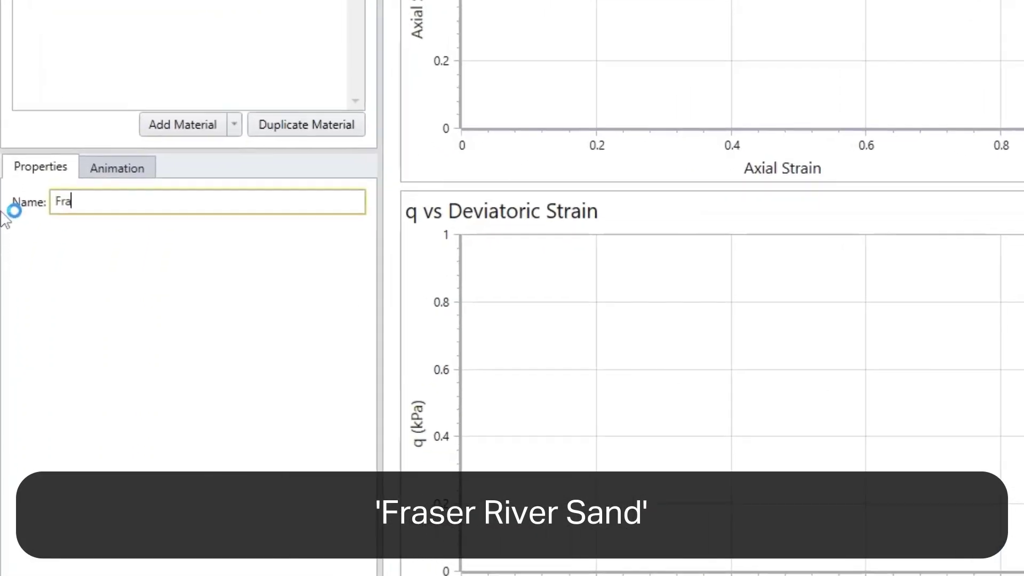
text( River Sand)
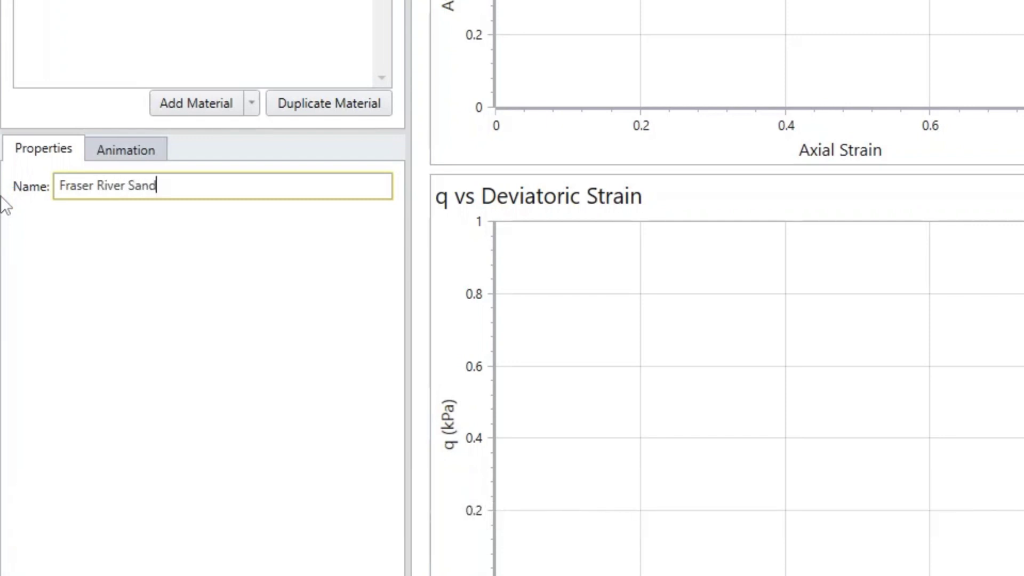
click(107, 12)
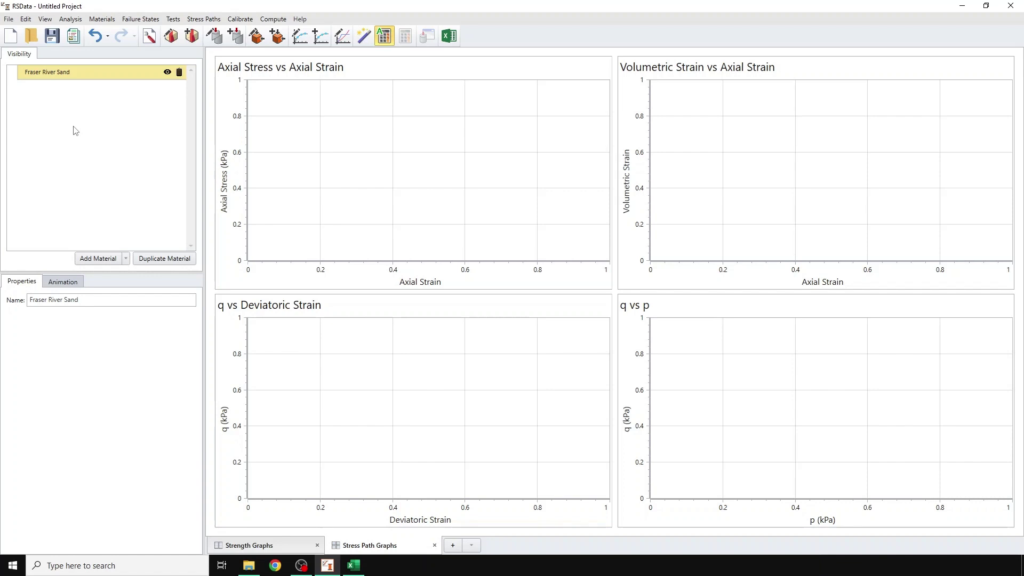
click(206, 19)
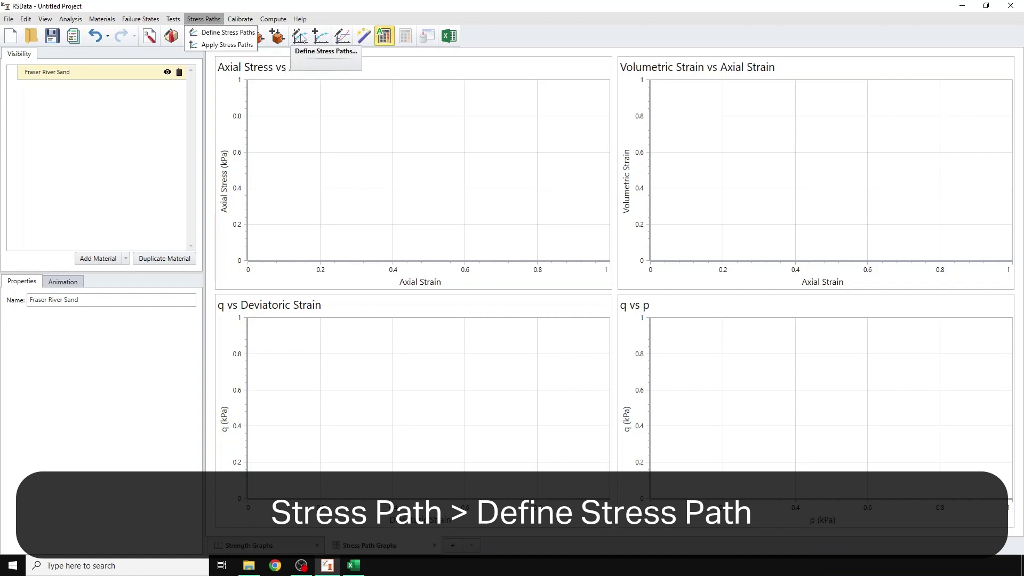
Open Define Stress Paths, showing an empty Path 1, then bring Excel forward.
click(300, 37)
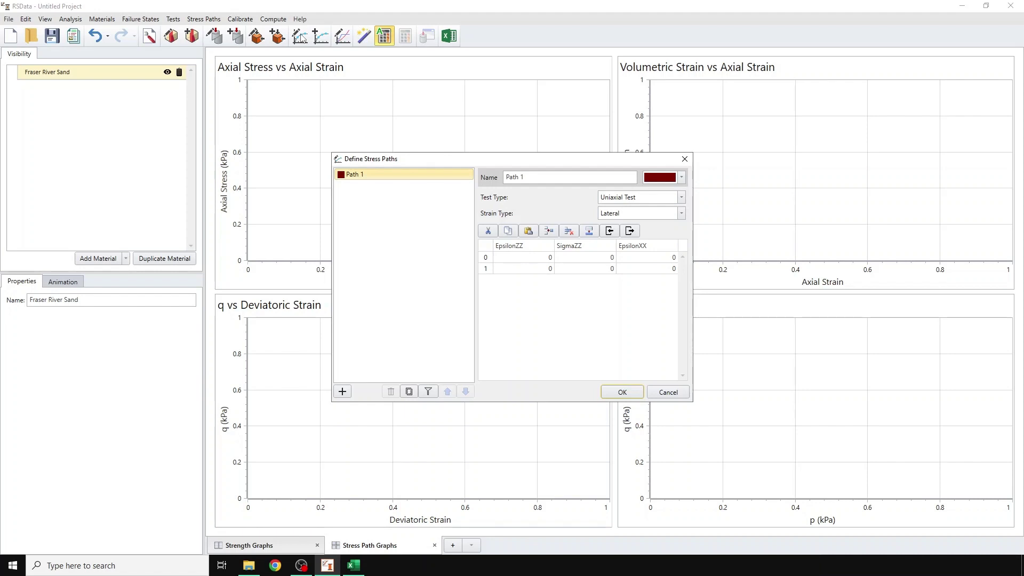
click(364, 569)
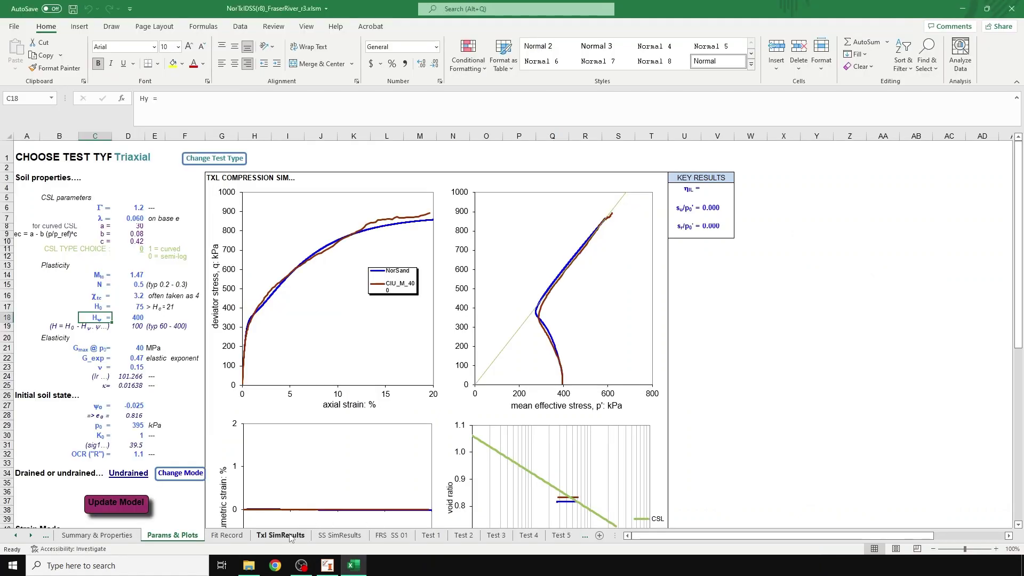
Check the Txl SimResults experiment data (first axial stress 393.32), then return to RSData.
click(290, 536)
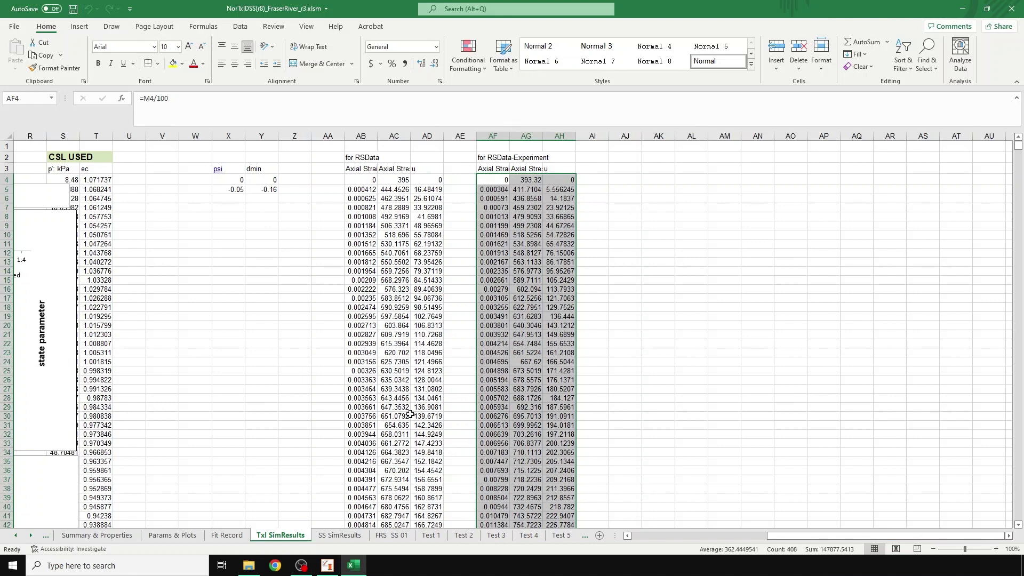
click(329, 565)
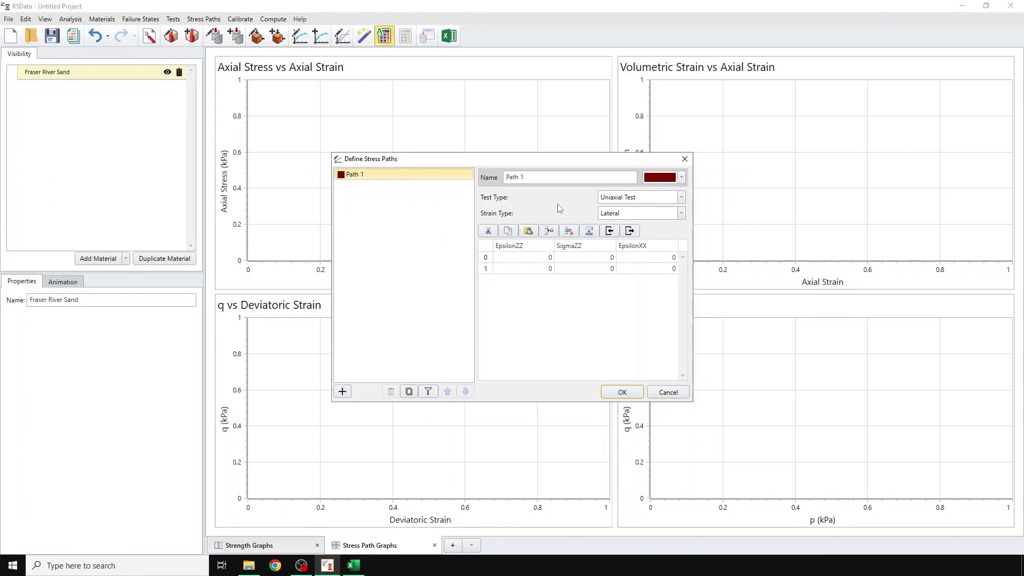
Rename Path 1 to Lab: Triaxial, Undrained, Axial loading, 393.32 kPa lateral stress.
drag(564, 177, 462, 191)
text(Lab)
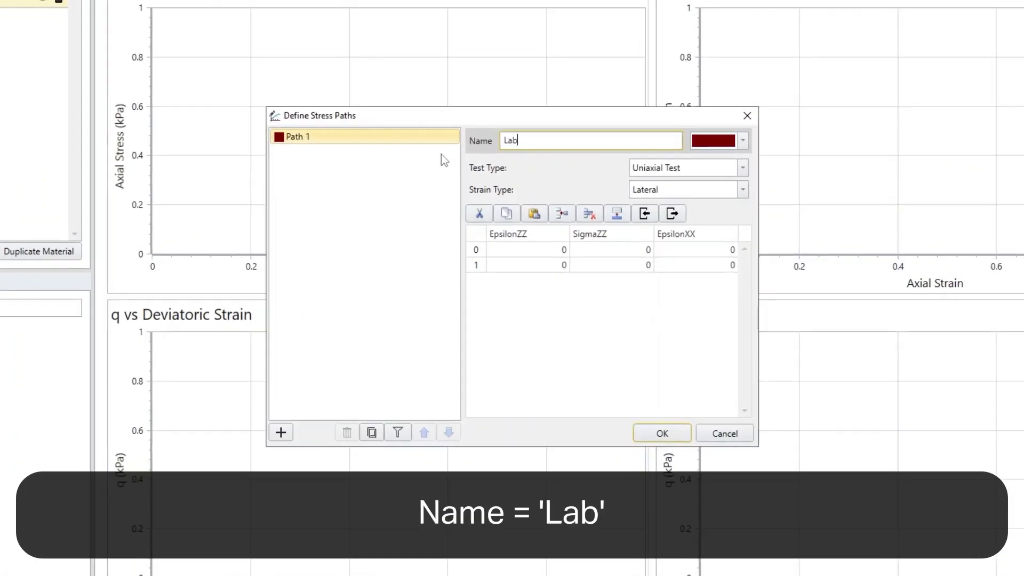
click(722, 152)
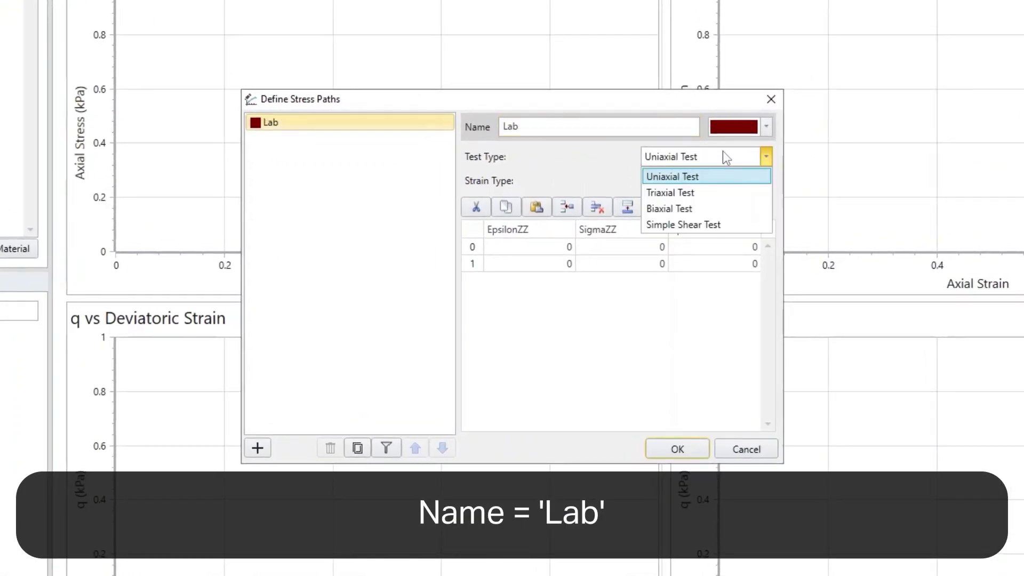
click(710, 193)
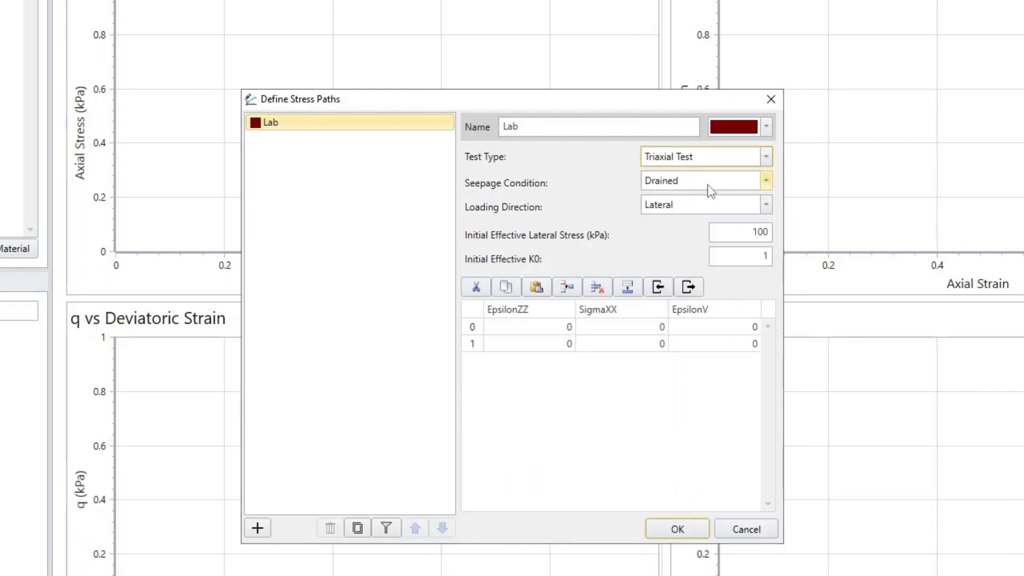
click(708, 184)
click(692, 217)
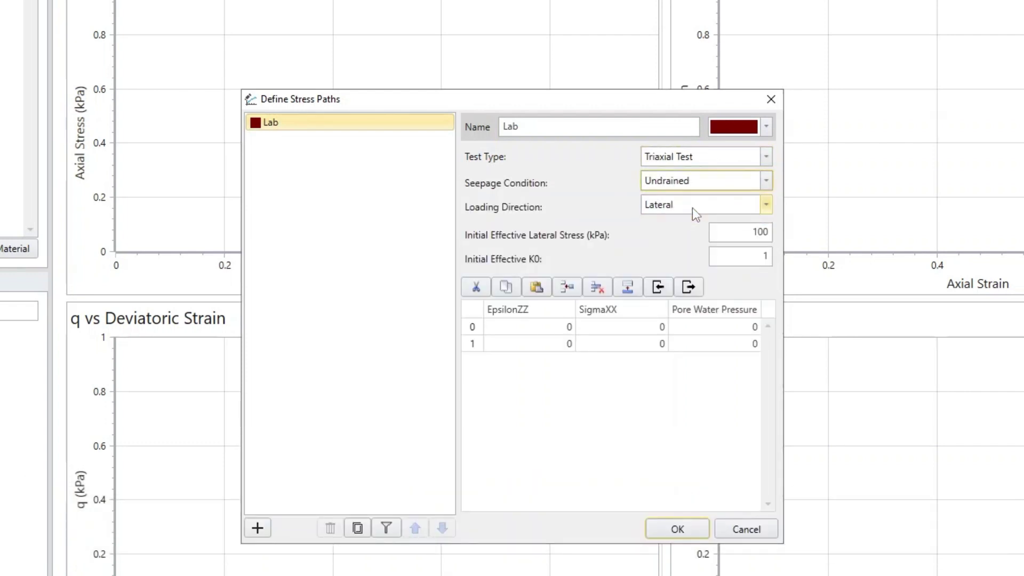
click(693, 206)
click(676, 237)
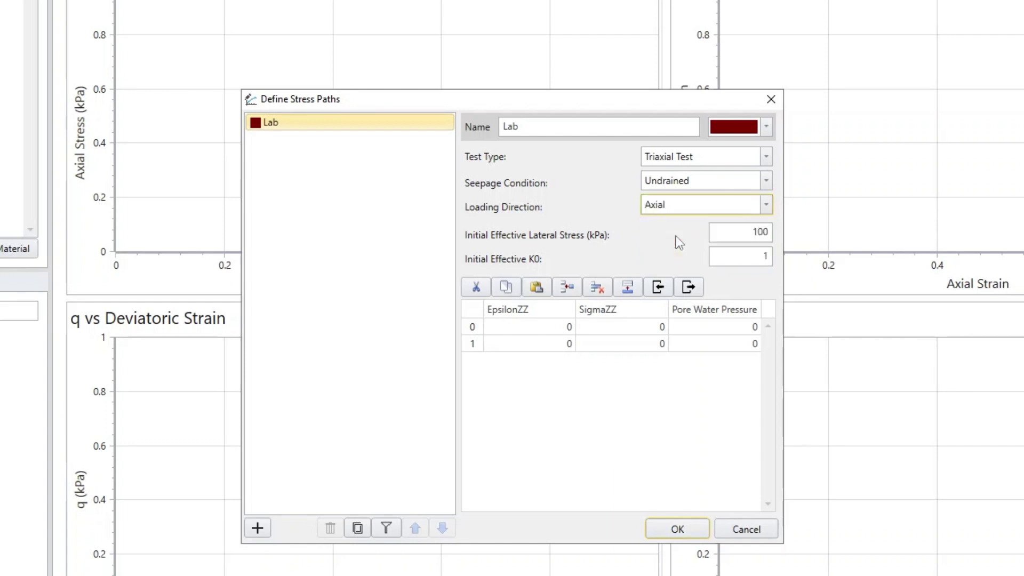
double_click(746, 232)
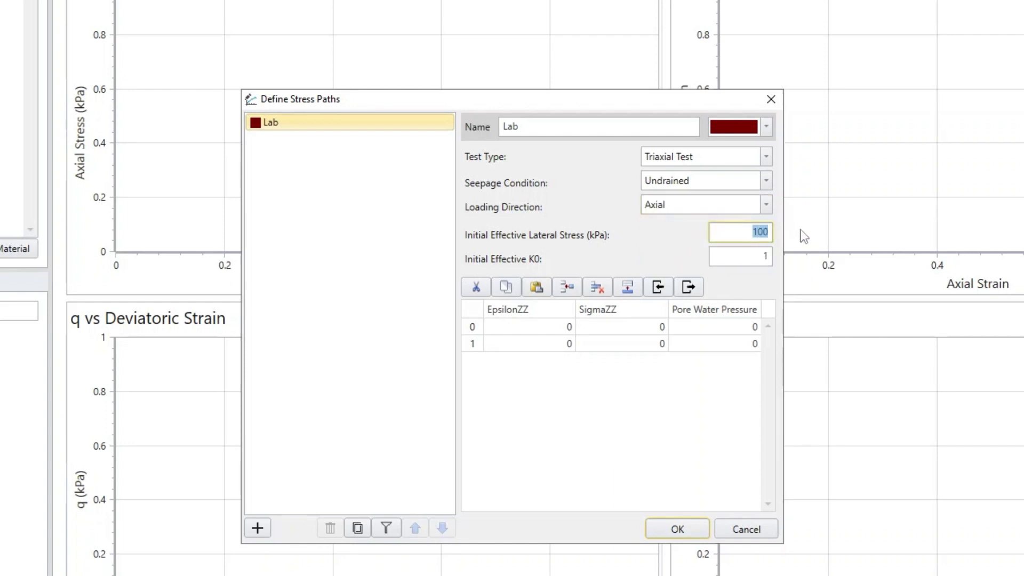
key(BackSpace)
text(393.32)
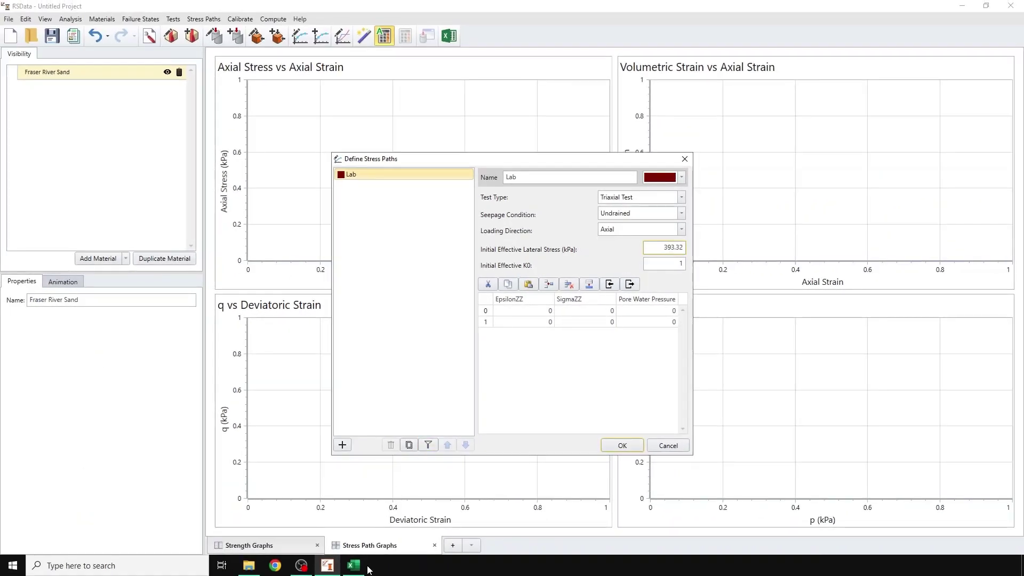
Copy the AF:AH experiment columns of axial strain, axial stress and pore pressure.
click(356, 565)
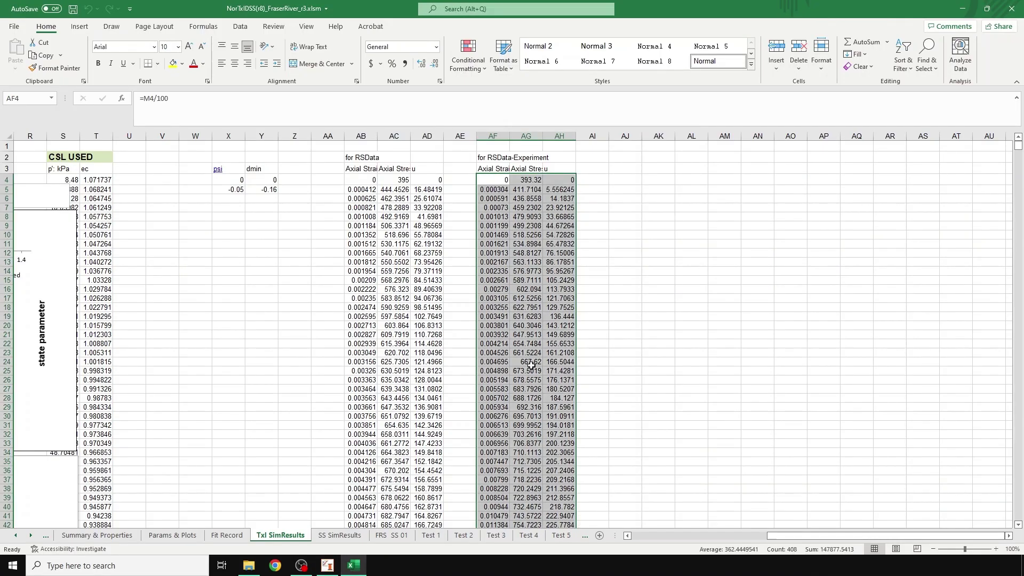
key(ctrl+c)
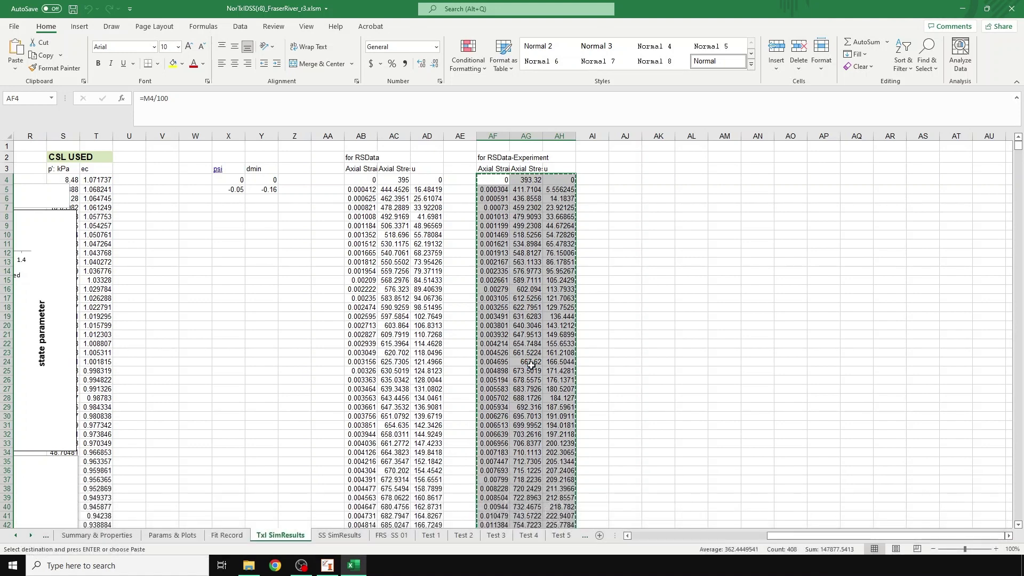
Paste the experimental data into the Lab table starting at the row-0 EpsilonZZ cell.
click(327, 570)
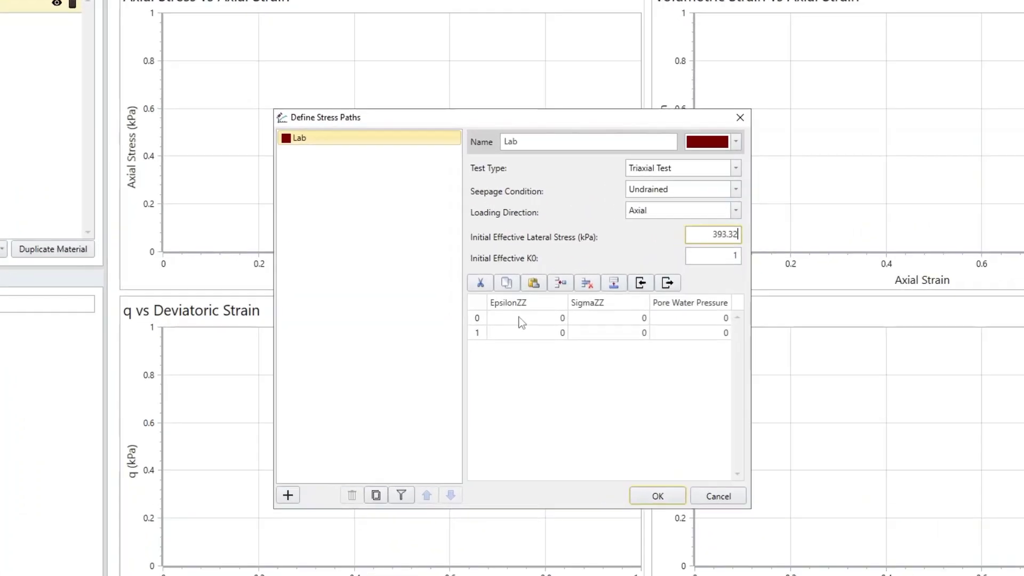
click(514, 308)
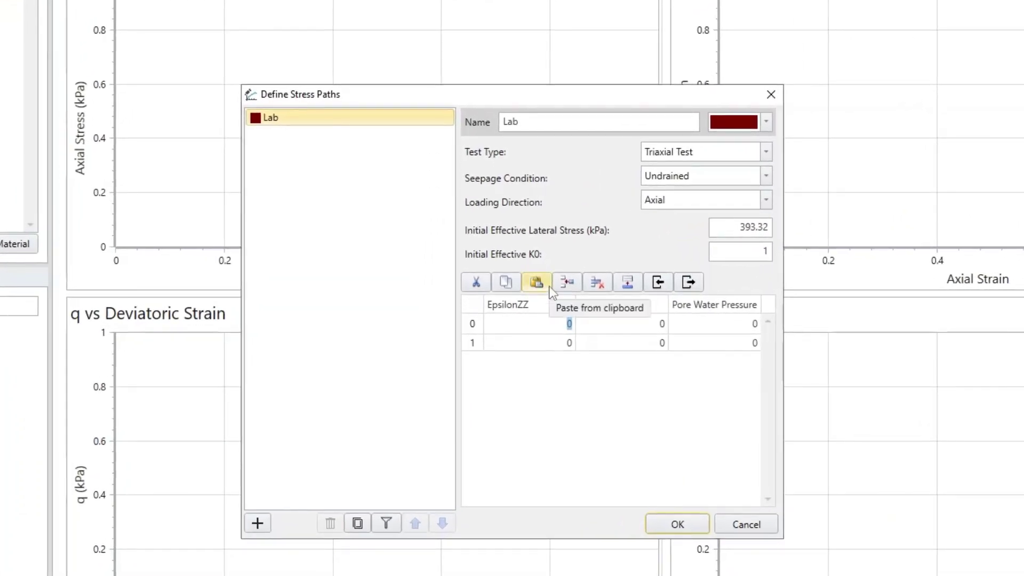
click(549, 286)
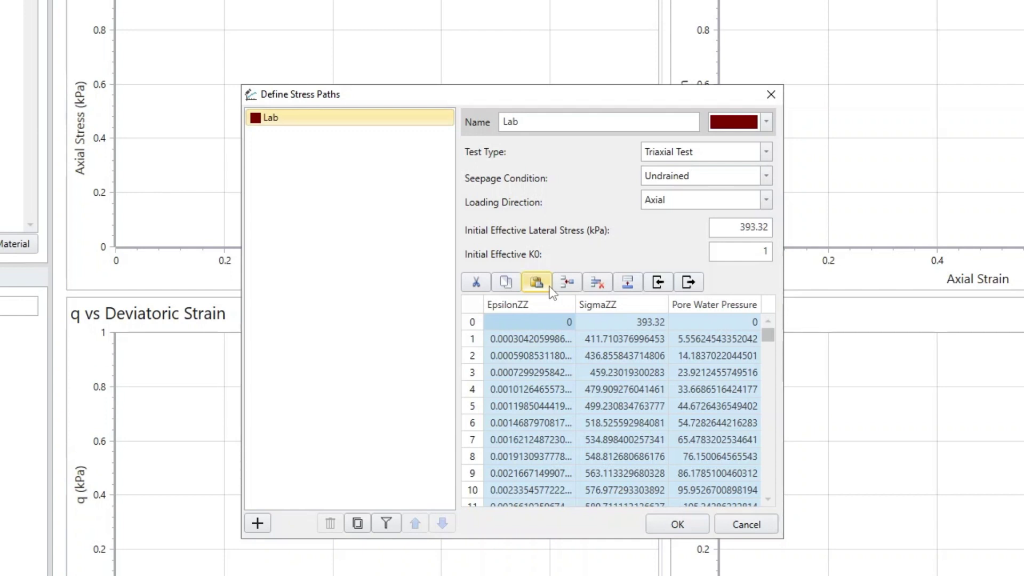
Add path MJ set to Triaxial, Undrained, Axial loading with lateral stress 395.
click(265, 523)
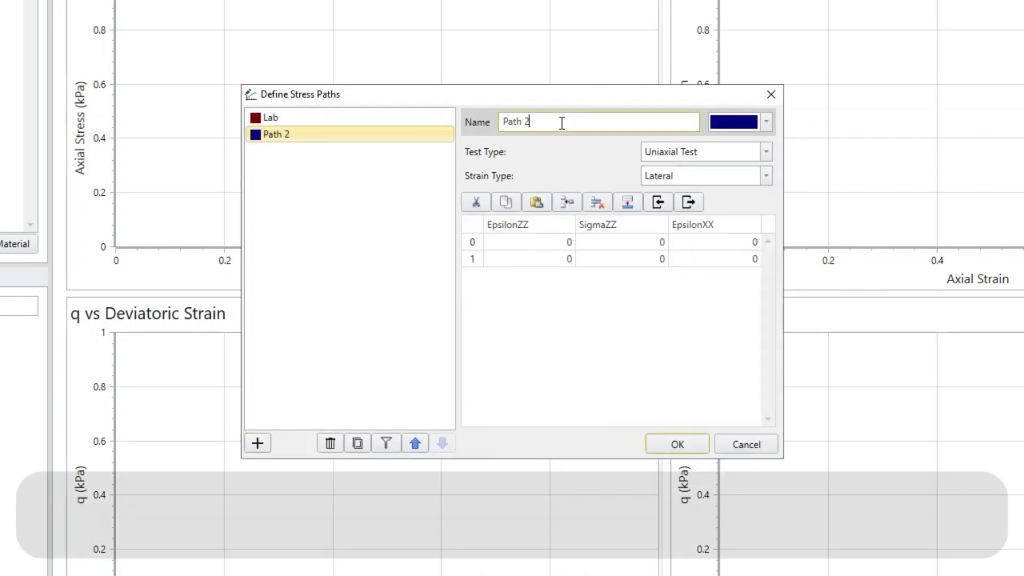
drag(560, 121, 488, 131)
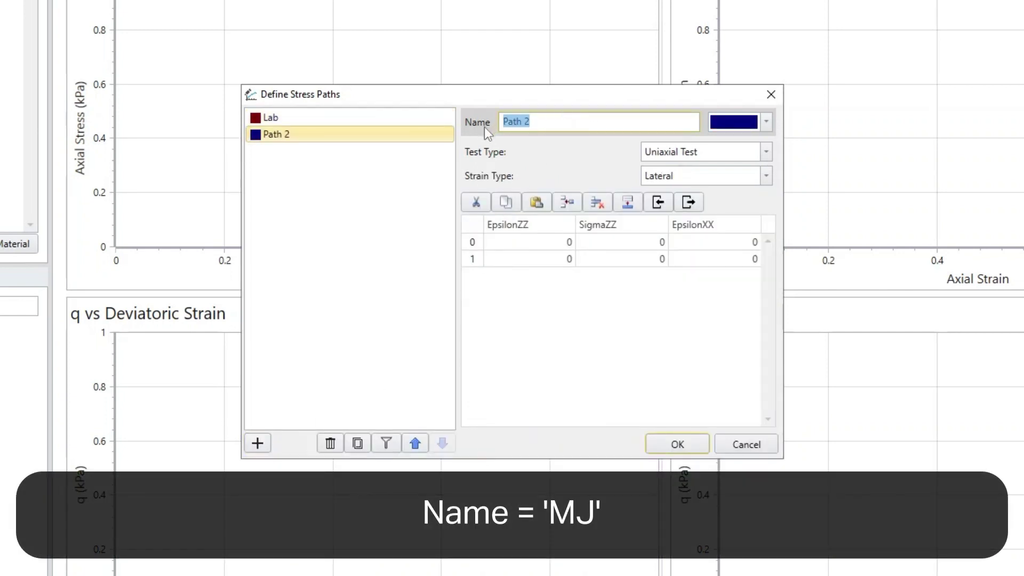
text(MJ)
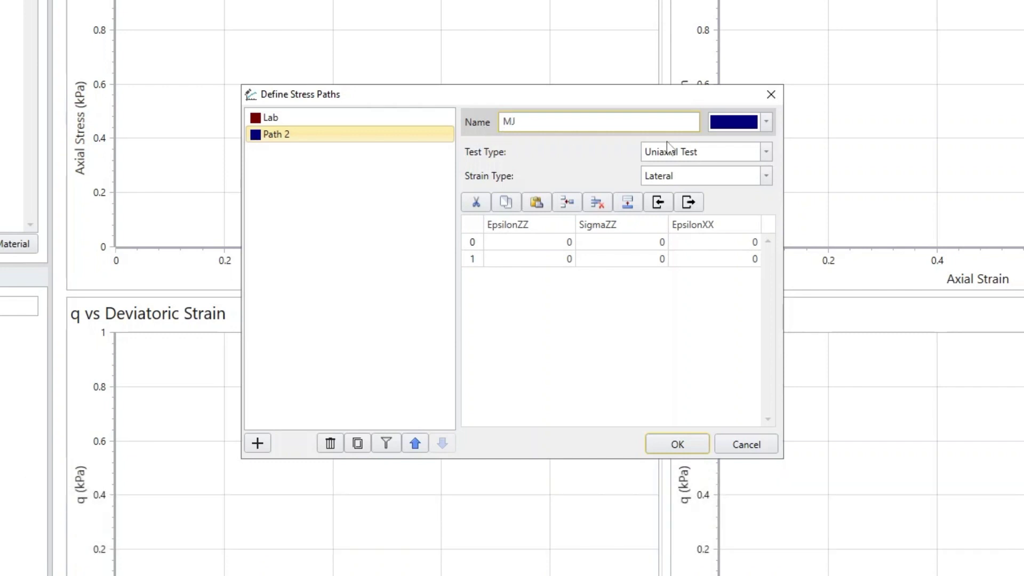
click(664, 152)
click(663, 188)
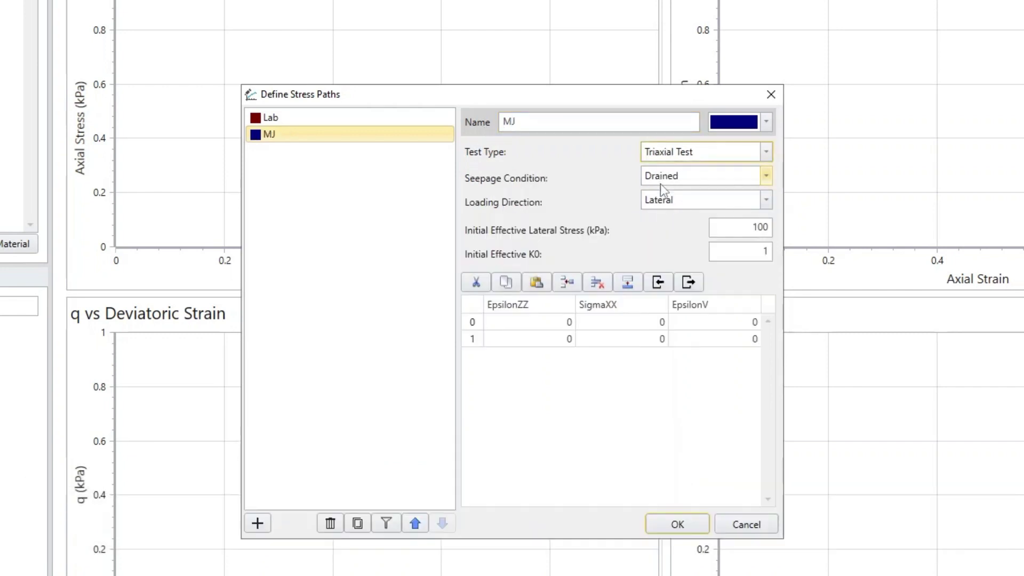
click(672, 177)
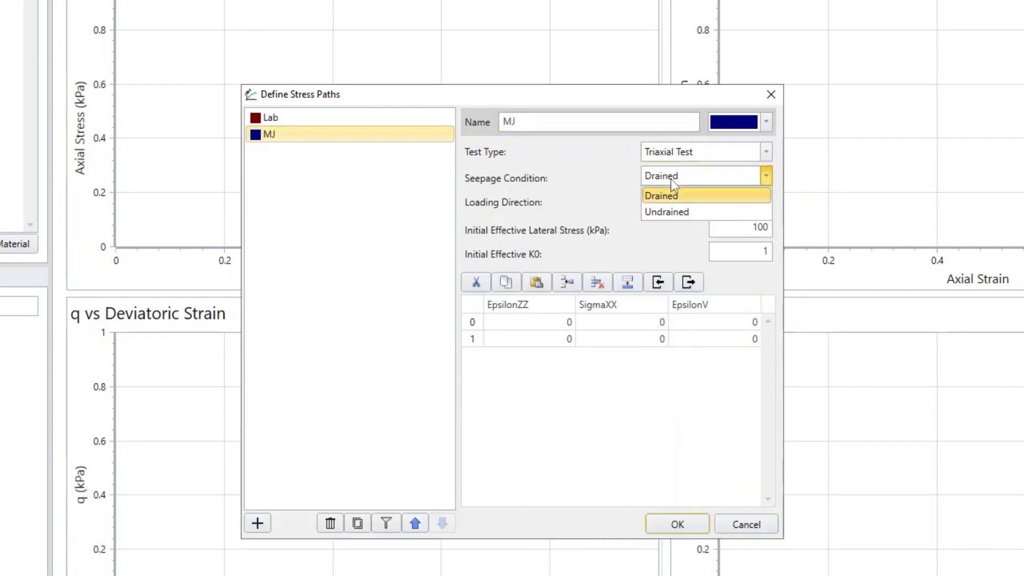
click(680, 209)
click(712, 204)
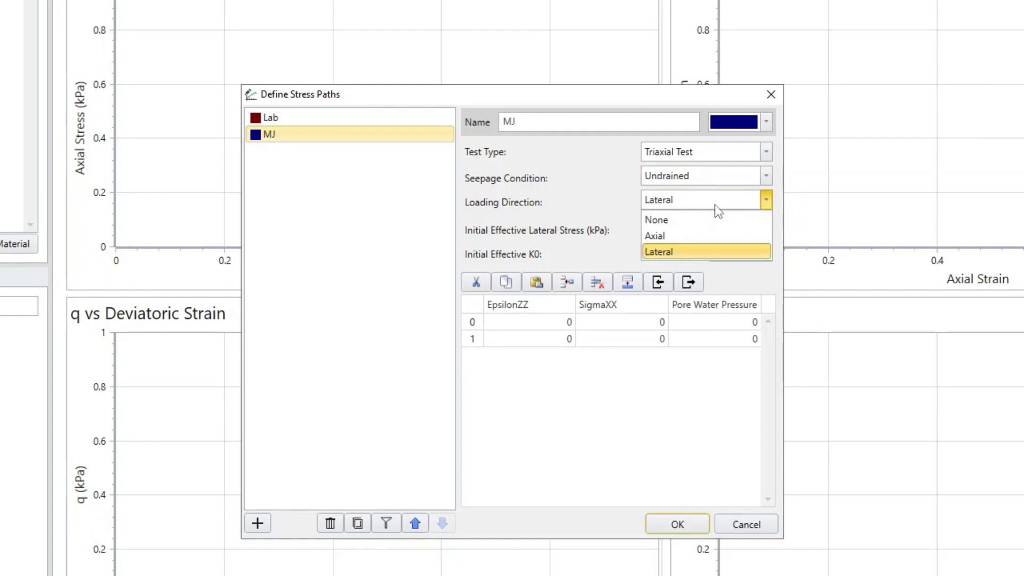
click(673, 234)
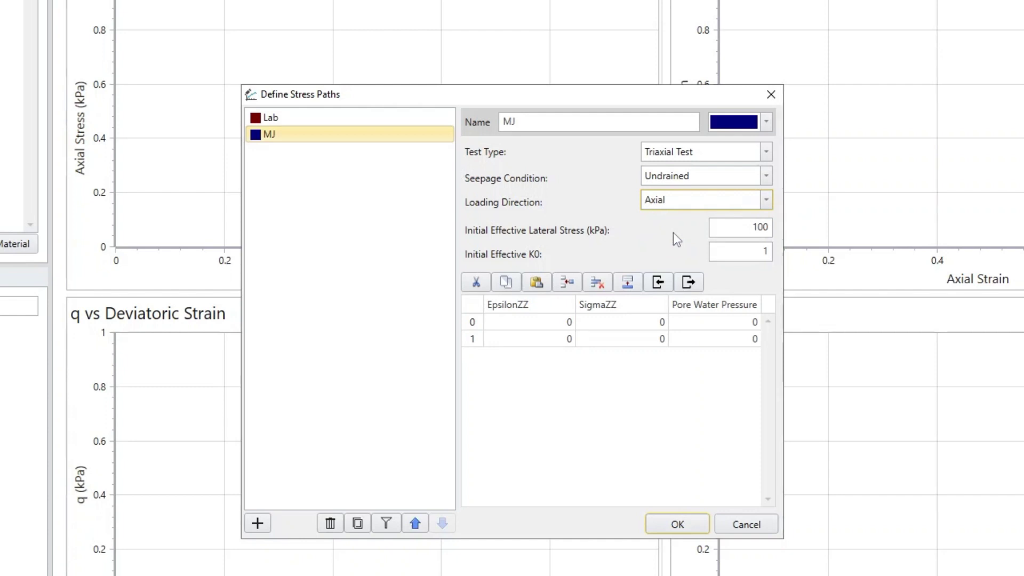
double_click(723, 228)
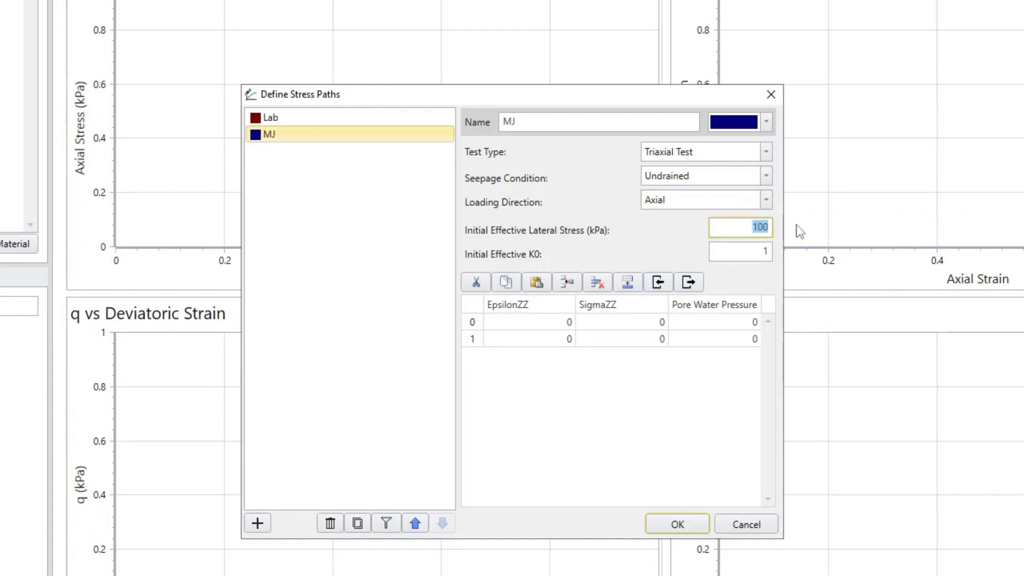
text(395)
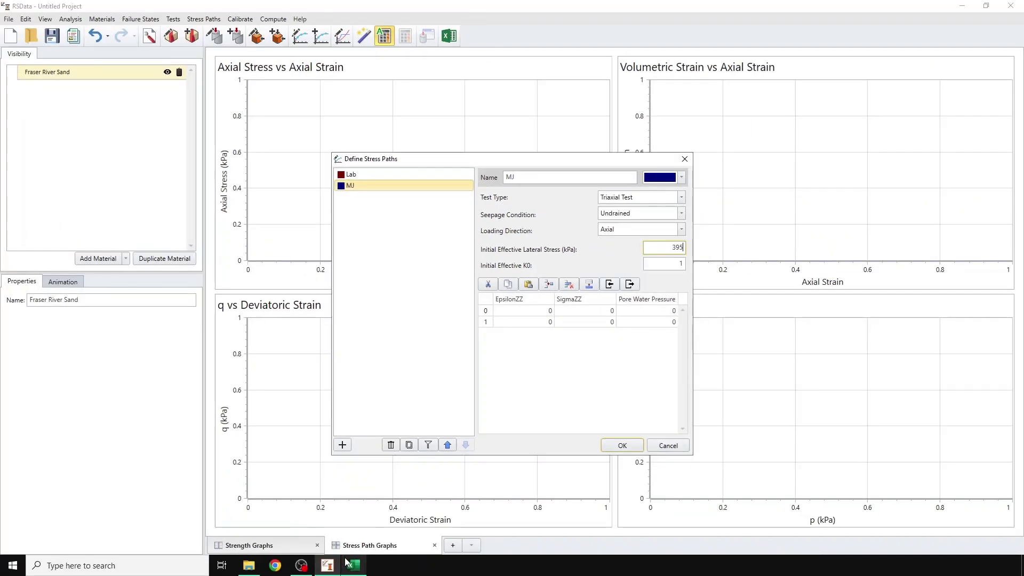
Copy the simulated results range AB4:AD4003 in Excel.
click(346, 563)
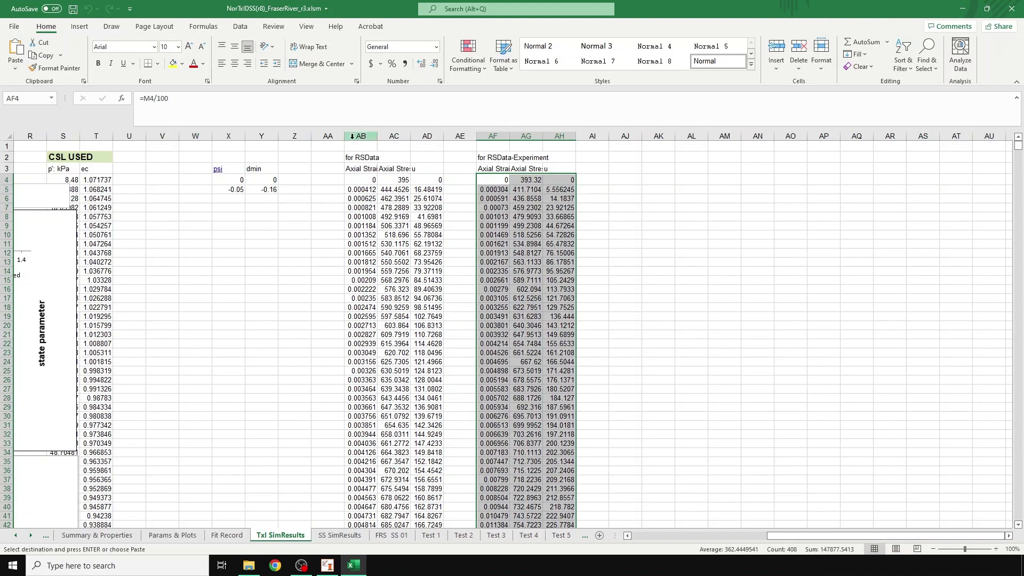
drag(362, 180, 426, 181)
key(ctrl+shift+Down)
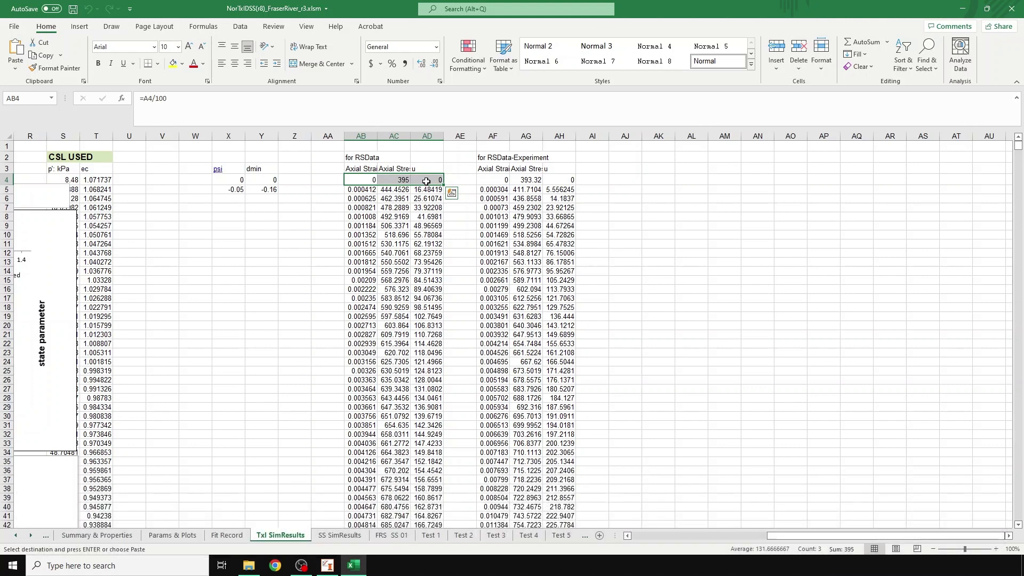
key(ctrl+shift+Down)
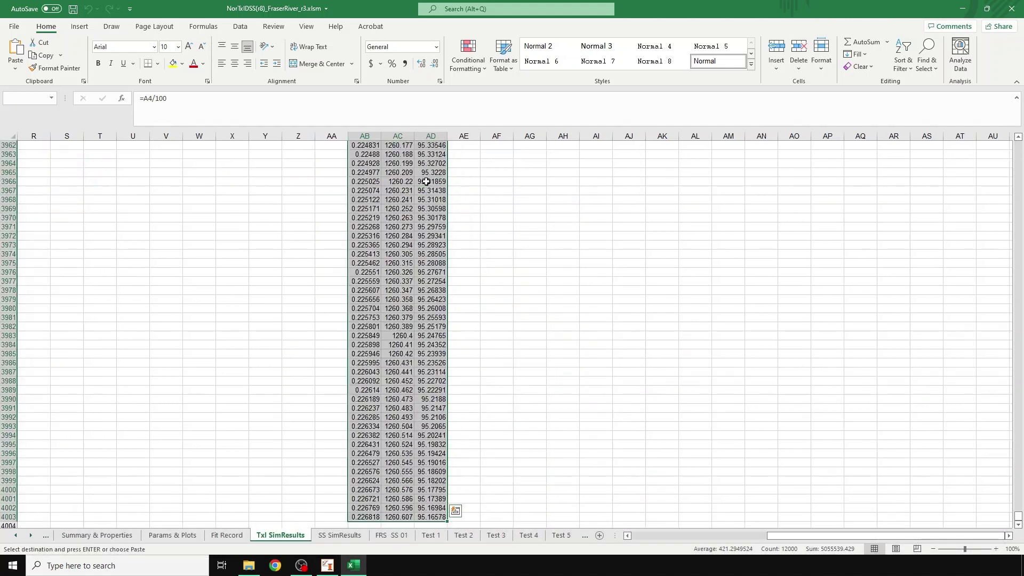
key(ctrl+c)
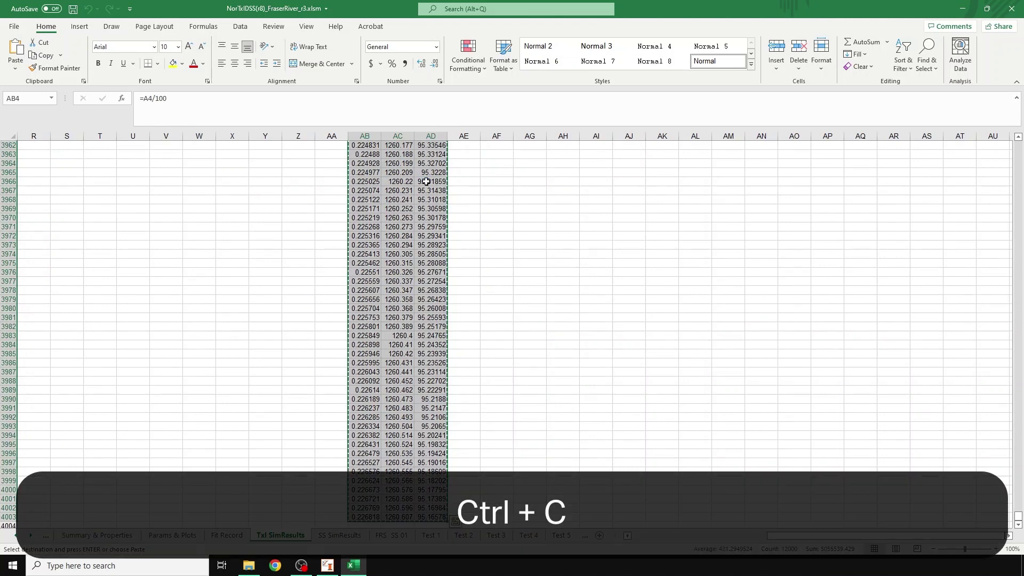
Paste the copied simulated strain, stress and pore pressure data into the MJ stress path table from row 0, then confirm.
click(325, 564)
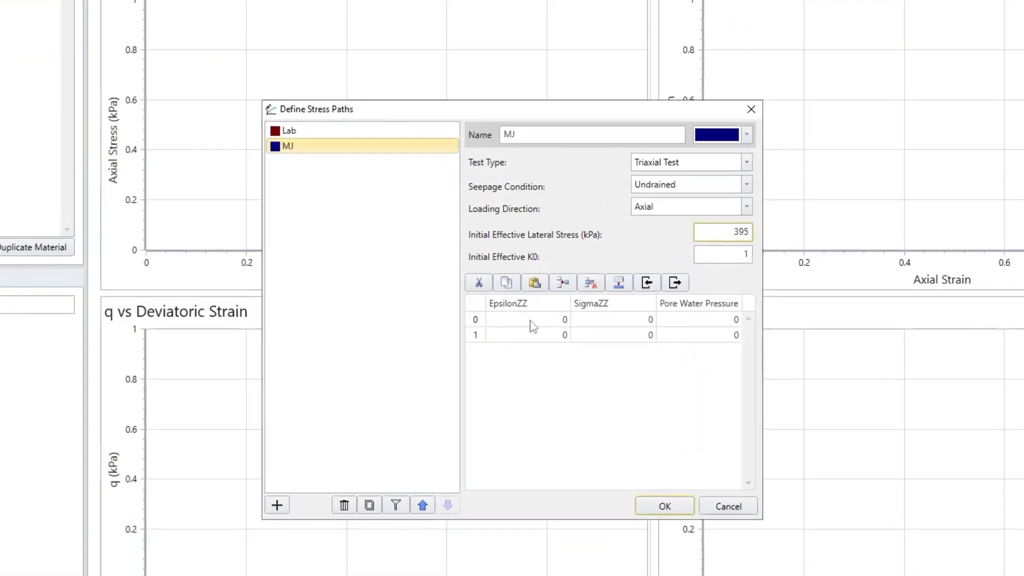
double_click(525, 312)
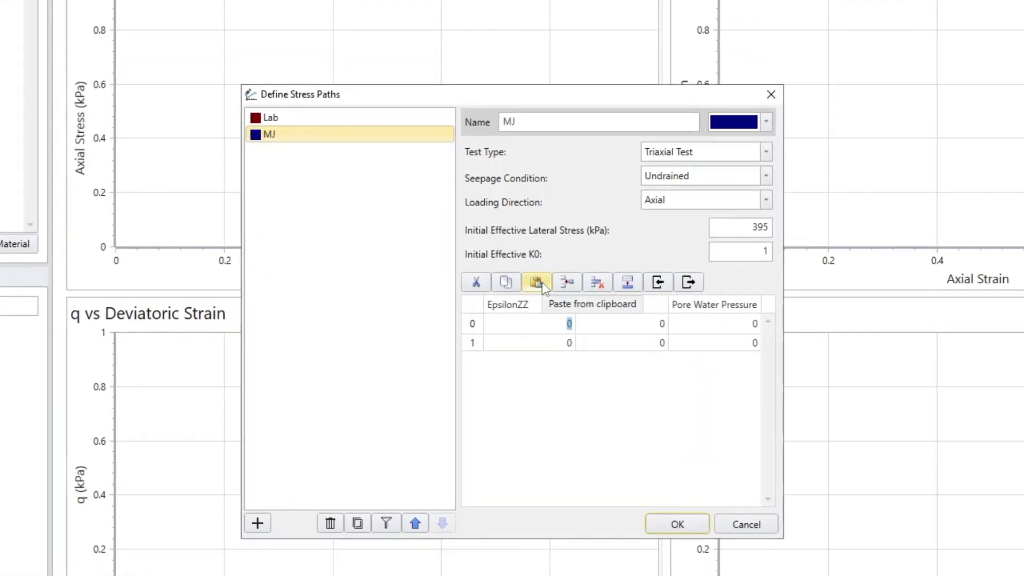
click(541, 283)
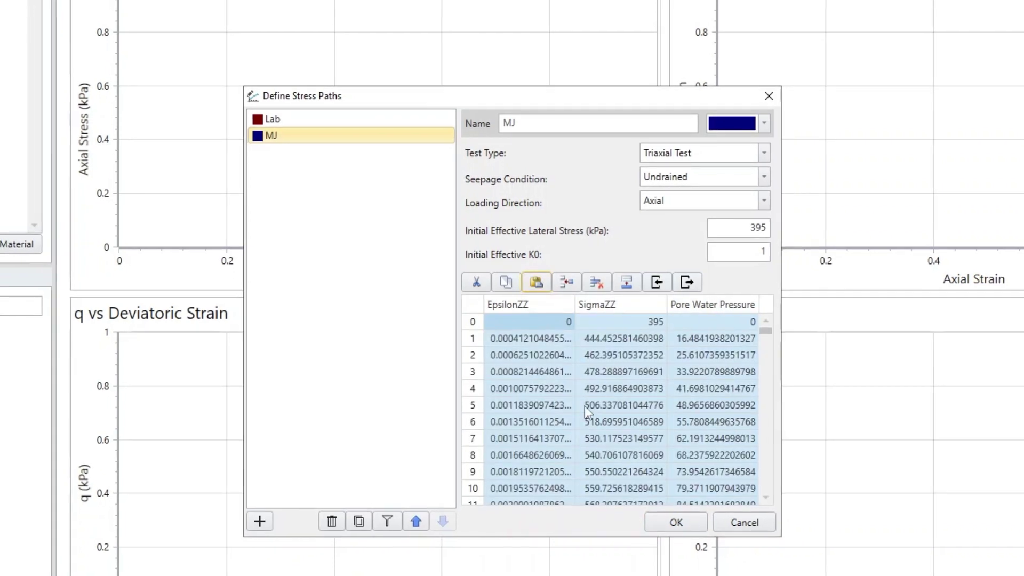
click(635, 474)
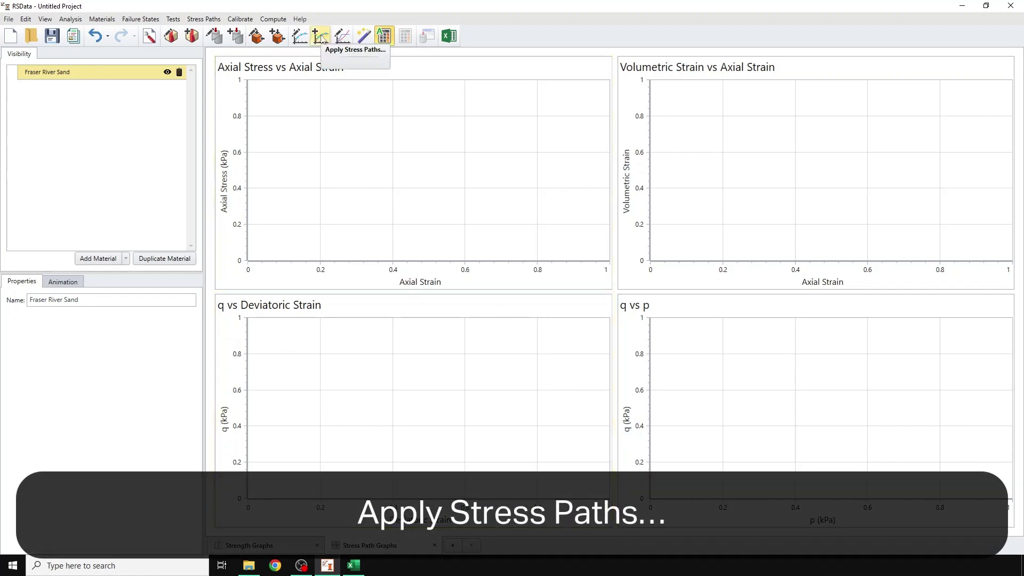
Apply both the Lab and MJ stress paths to Fraser River Sand.
click(321, 37)
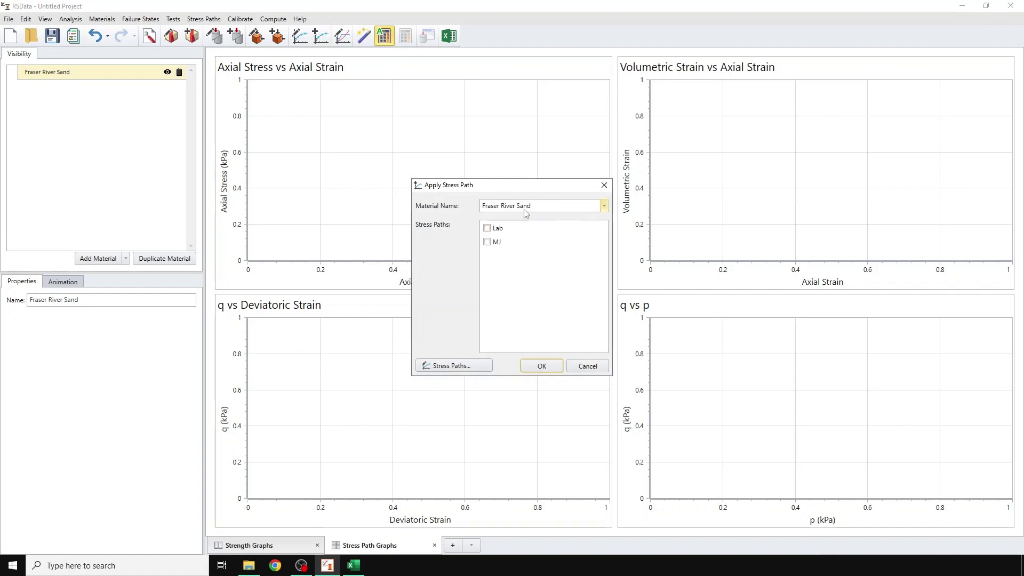
click(497, 229)
click(495, 243)
click(541, 366)
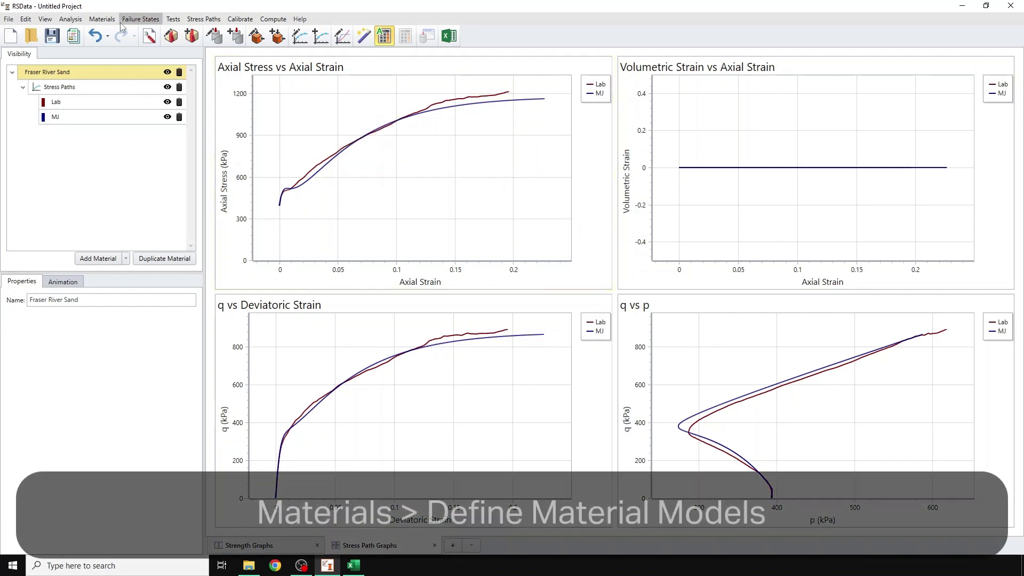
Rename the first material model to 'Norsand', then bring the Excel workbook back to the front.
click(102, 19)
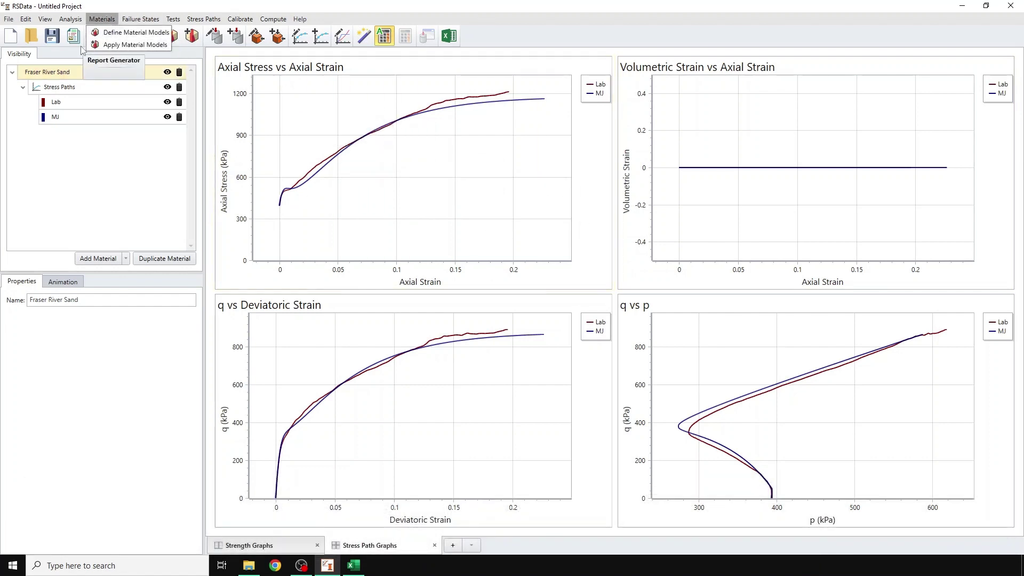
click(136, 33)
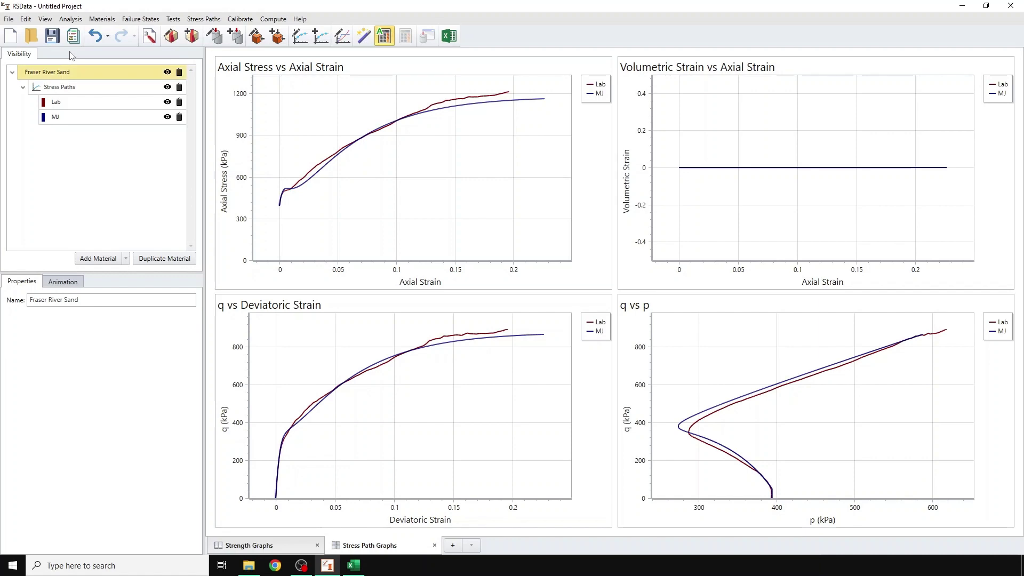
click(170, 39)
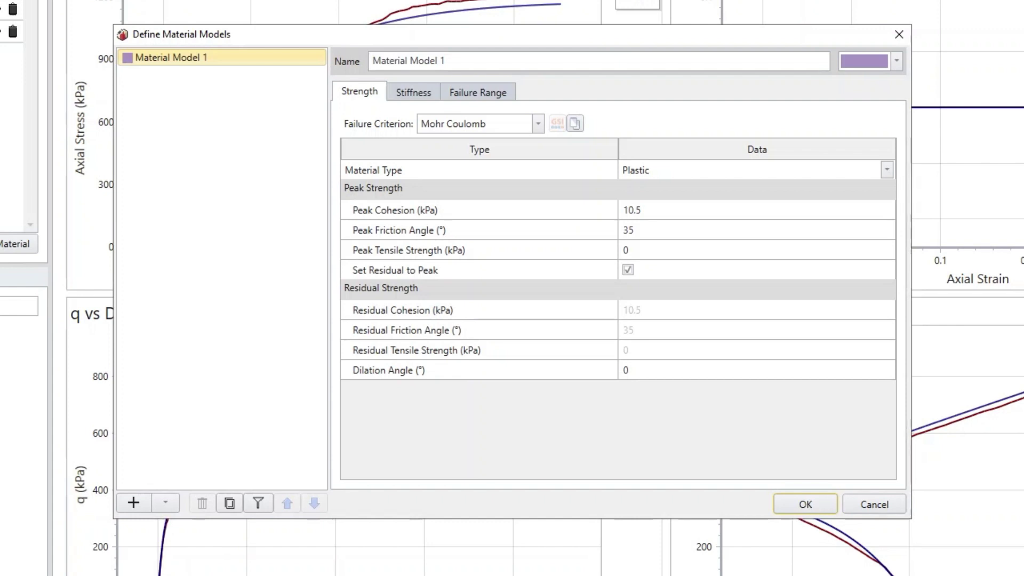
drag(485, 62, 339, 64)
text(Norsand)
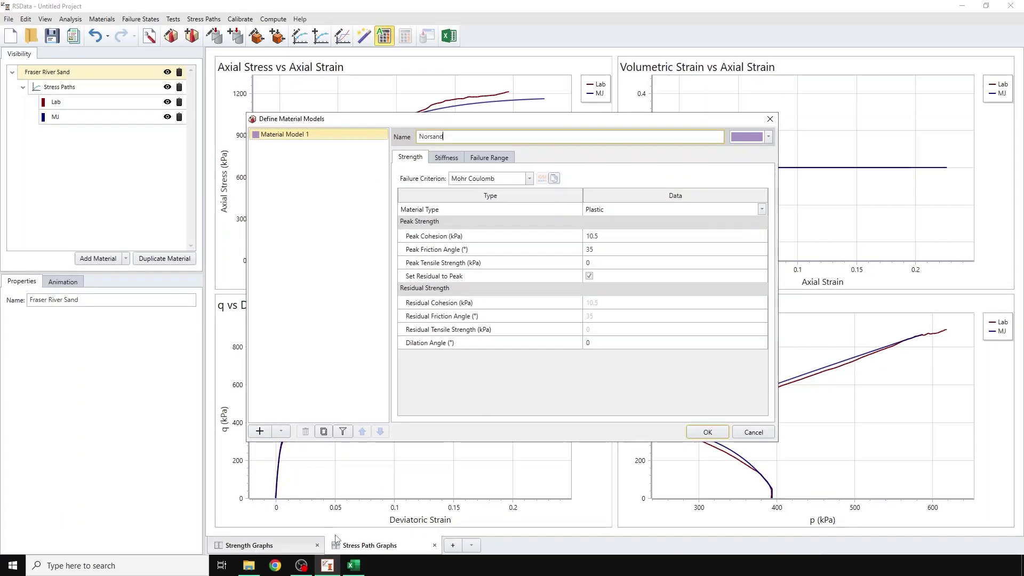
click(353, 565)
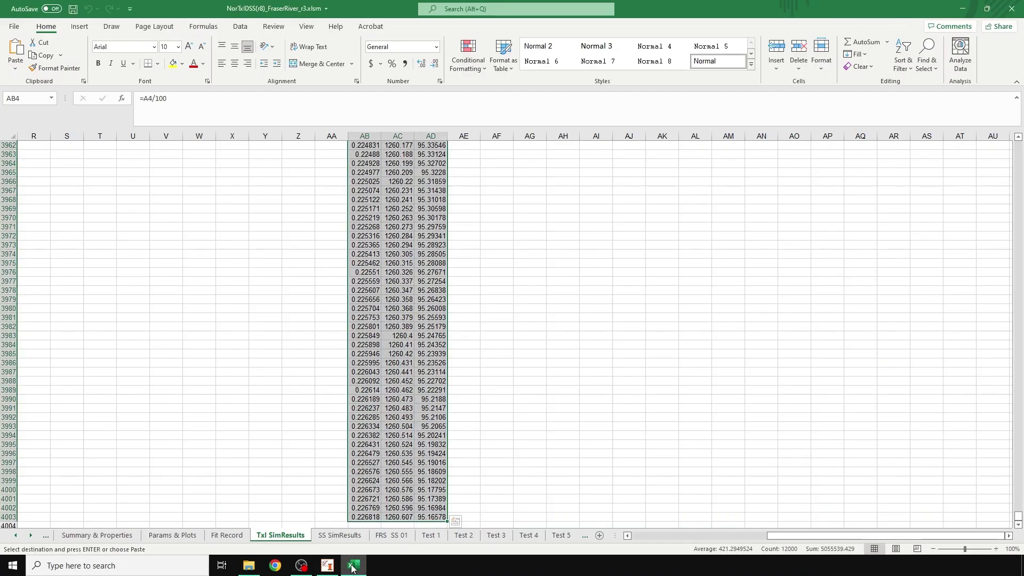
Review the NorSand soil parameters on Excel's Params & Plots sheet, then return to RSData.
click(172, 535)
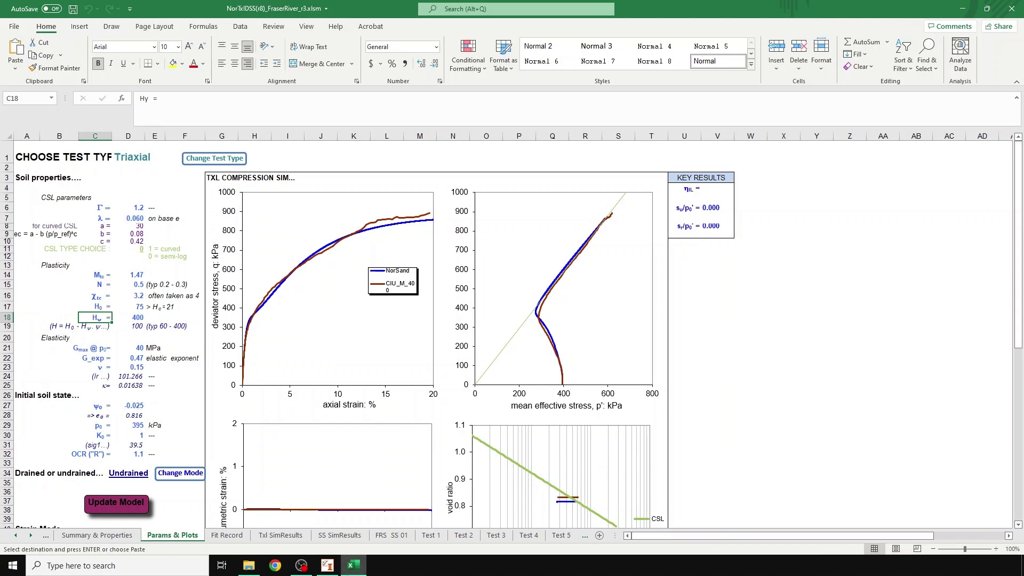
click(328, 566)
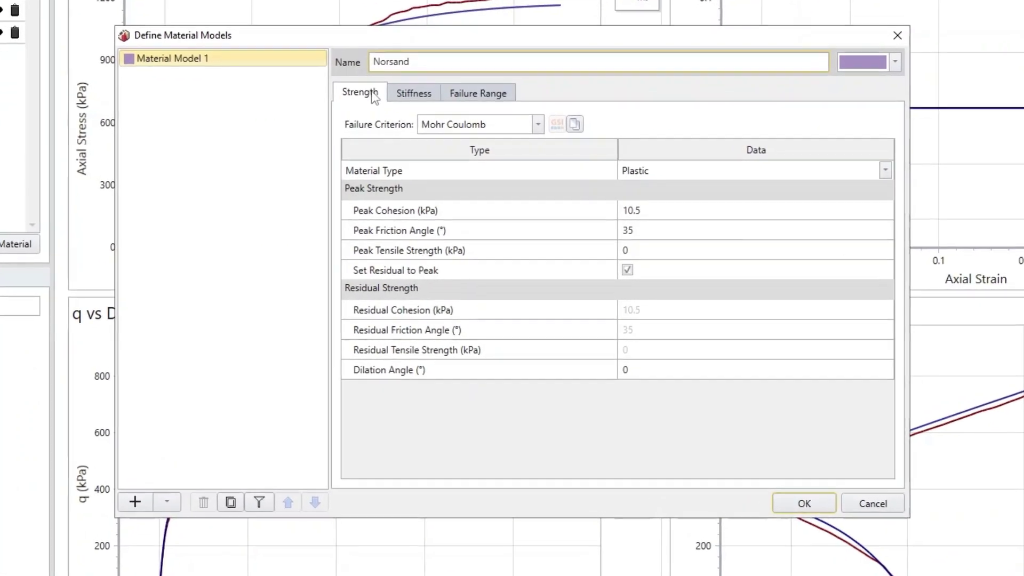
Change the Norsand failure criterion to NorSand with M_TC of 1.47.
click(511, 127)
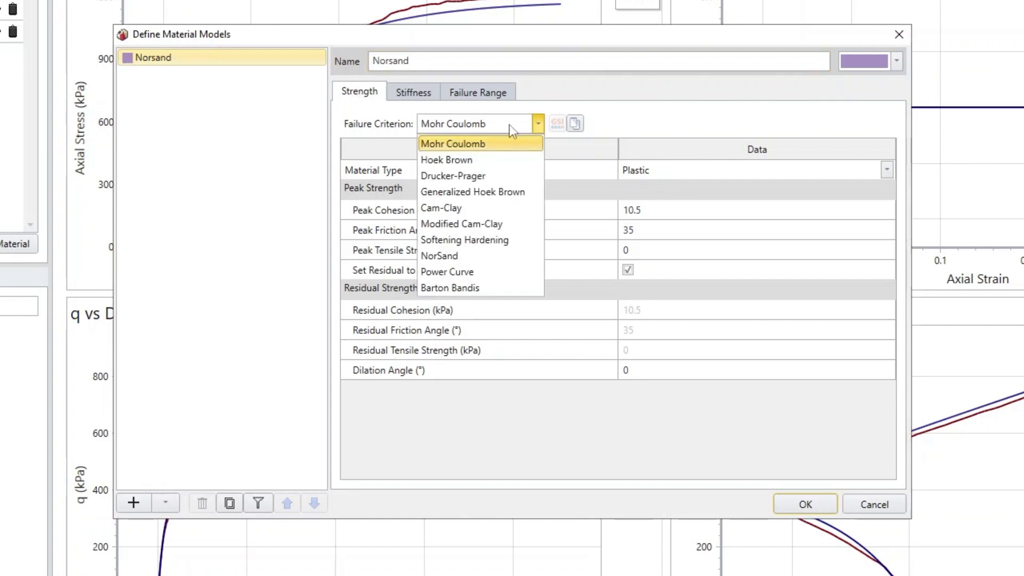
click(488, 256)
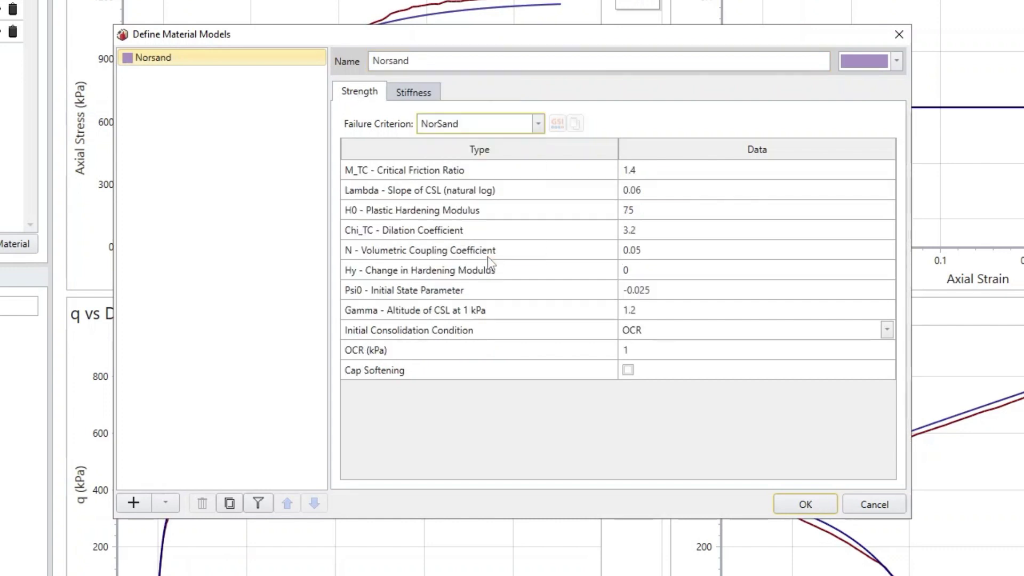
click(667, 172)
text(1)
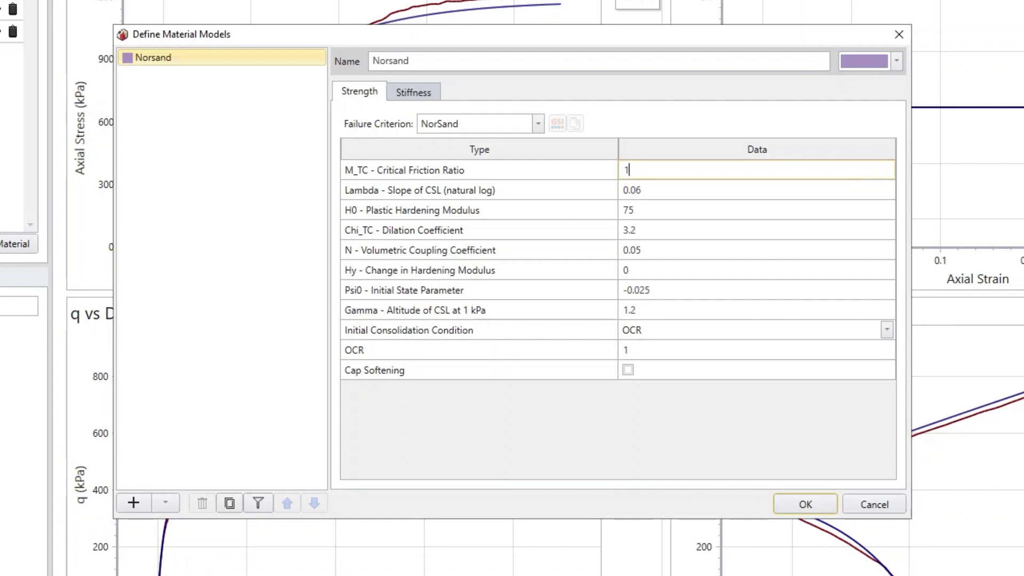
text(.47)
key(Tab)
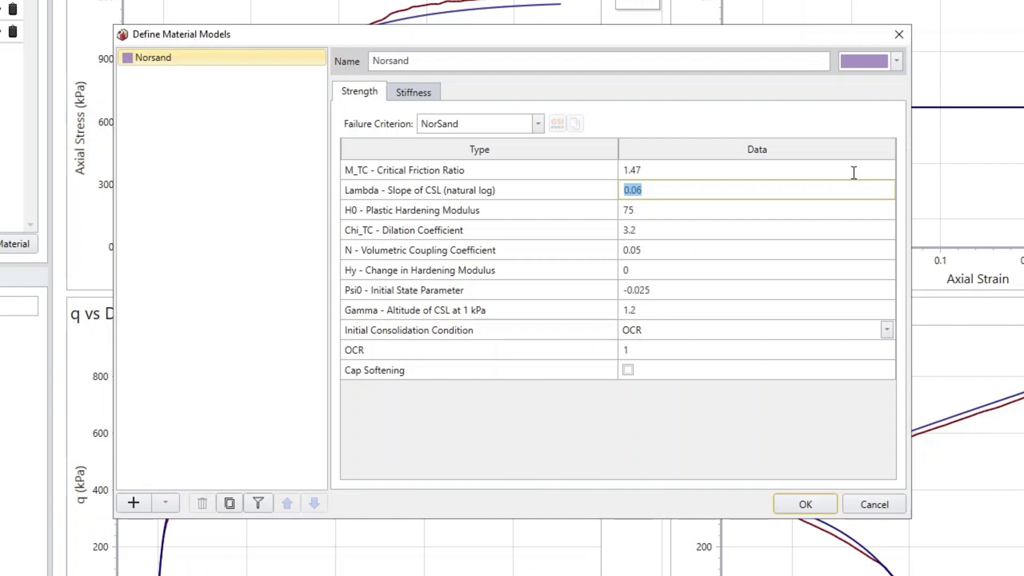
Set N to 0.5 and Hy to 400, keeping Lambda 0.06, H0 75 and Chi_TC 3.2.
key(Tab)
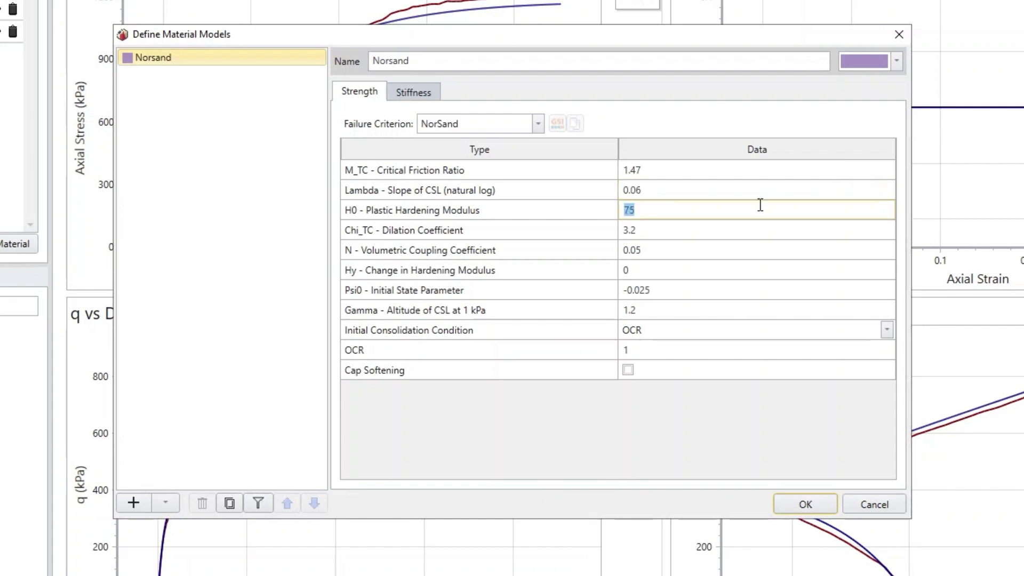
key(Tab)
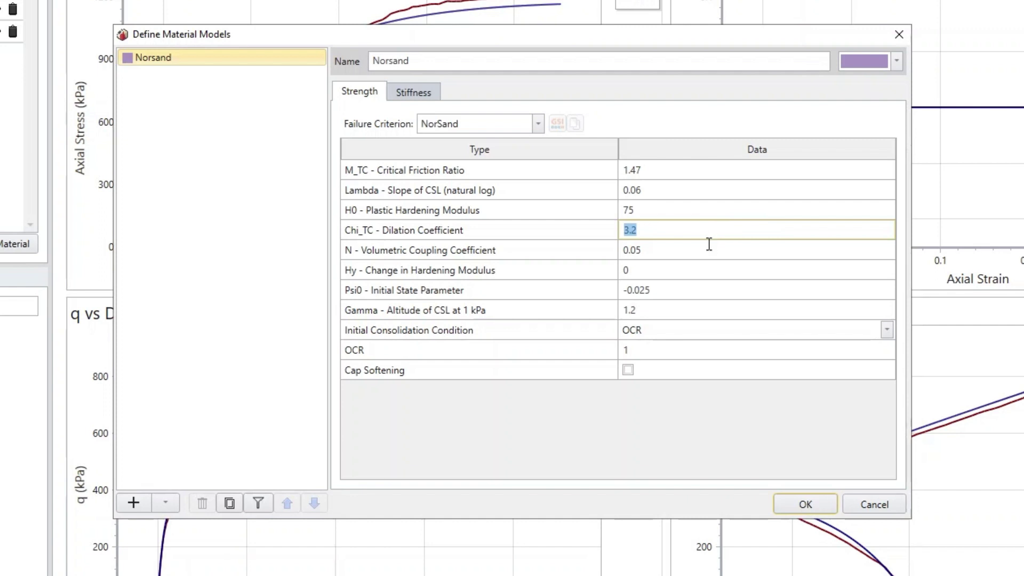
key(Tab)
text(0.5)
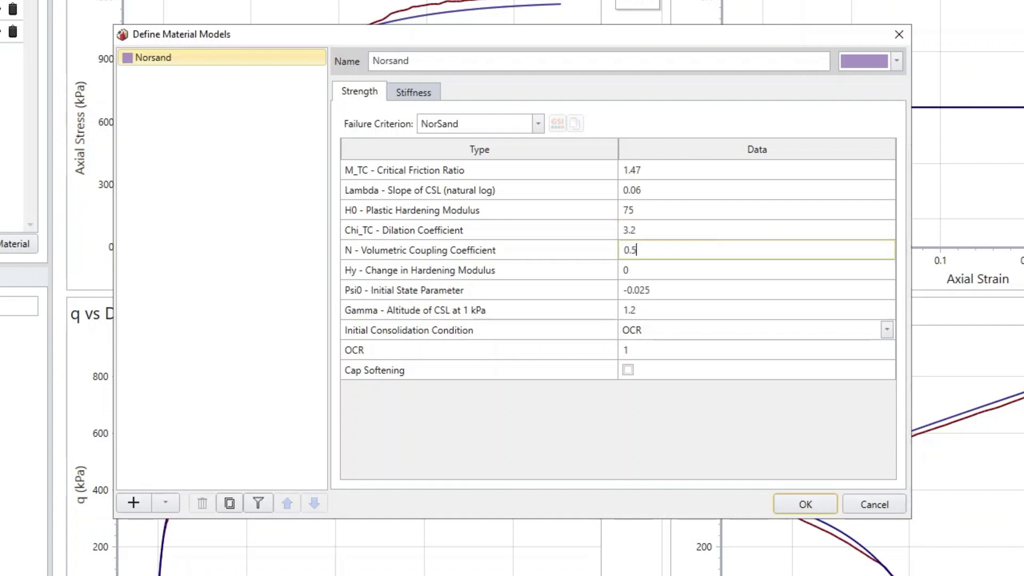
click(680, 268)
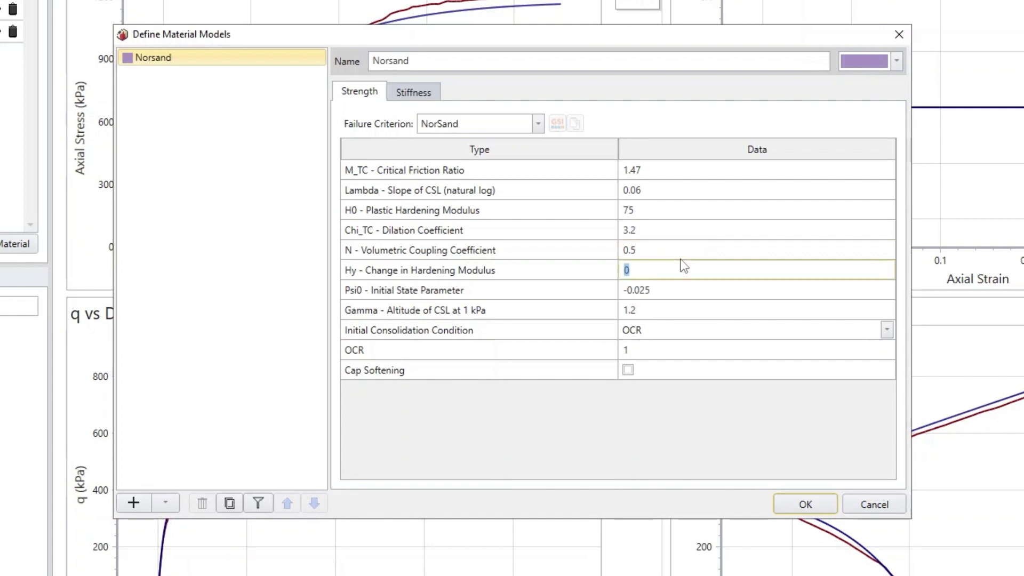
text(400)
Set OCR to 1.1, keeping Gamma at 1.2, and turn on cap softening.
key(Down)
key(Down)
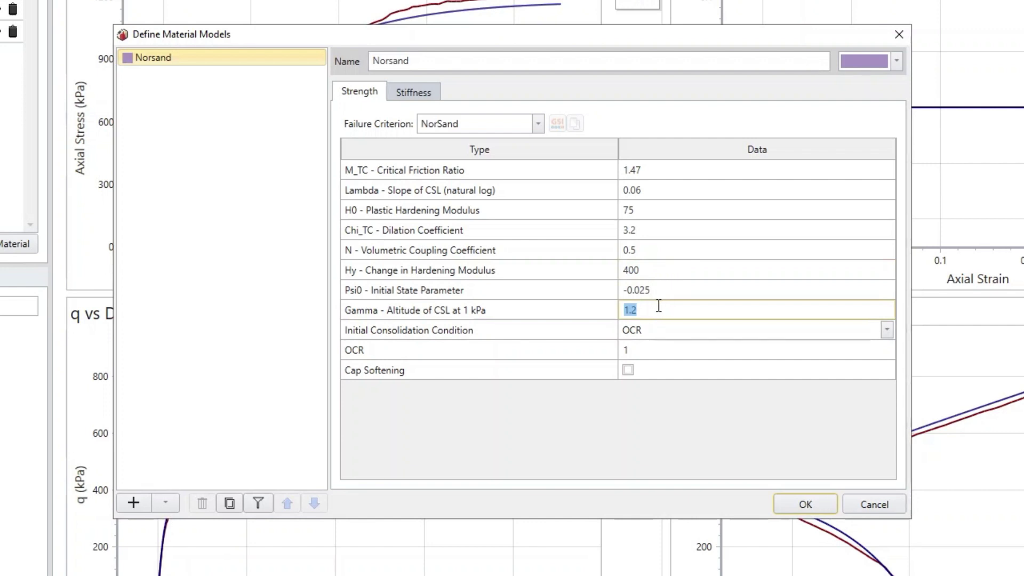
key(Down)
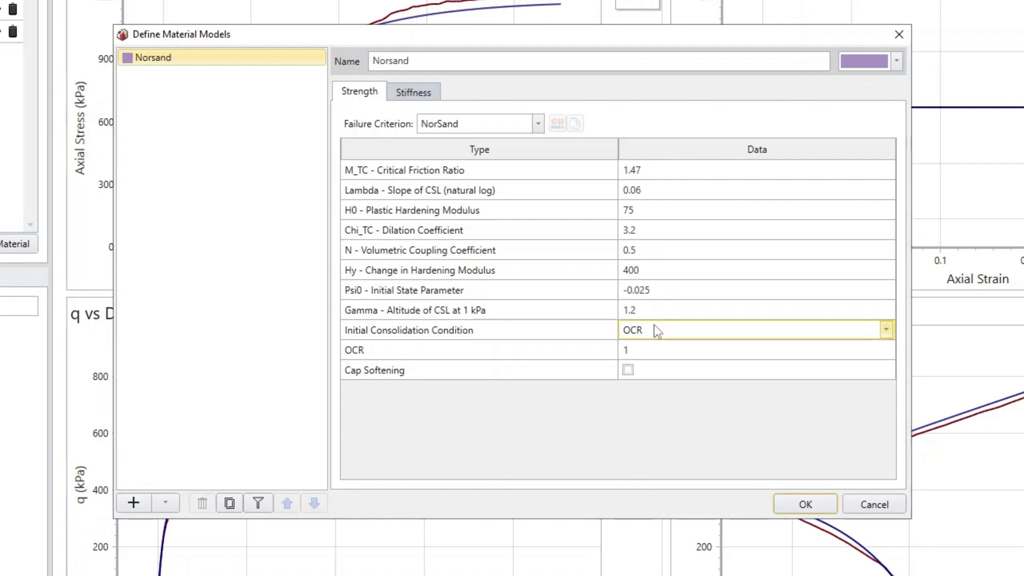
key(Down)
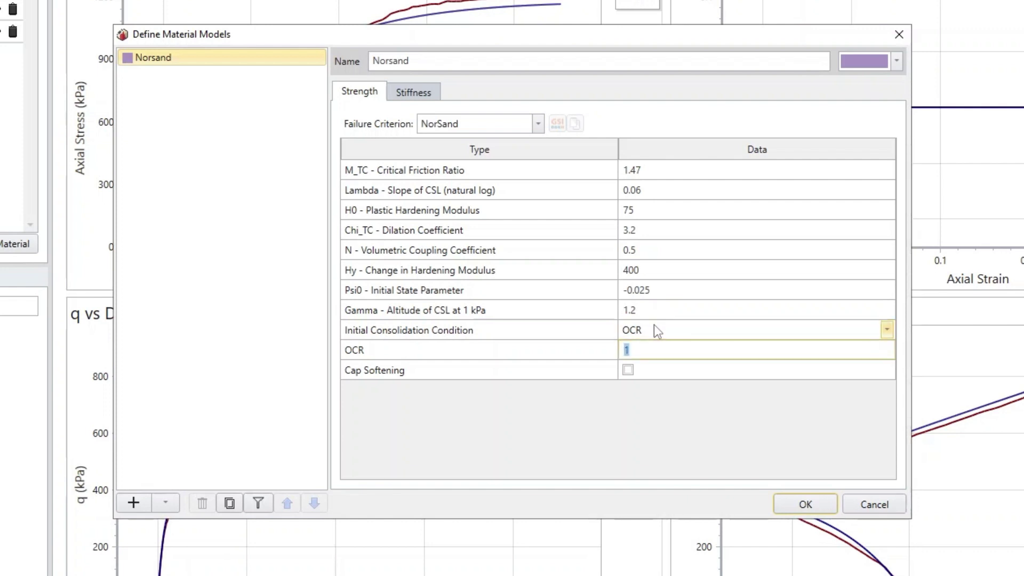
text(.1)
click(624, 367)
click(627, 370)
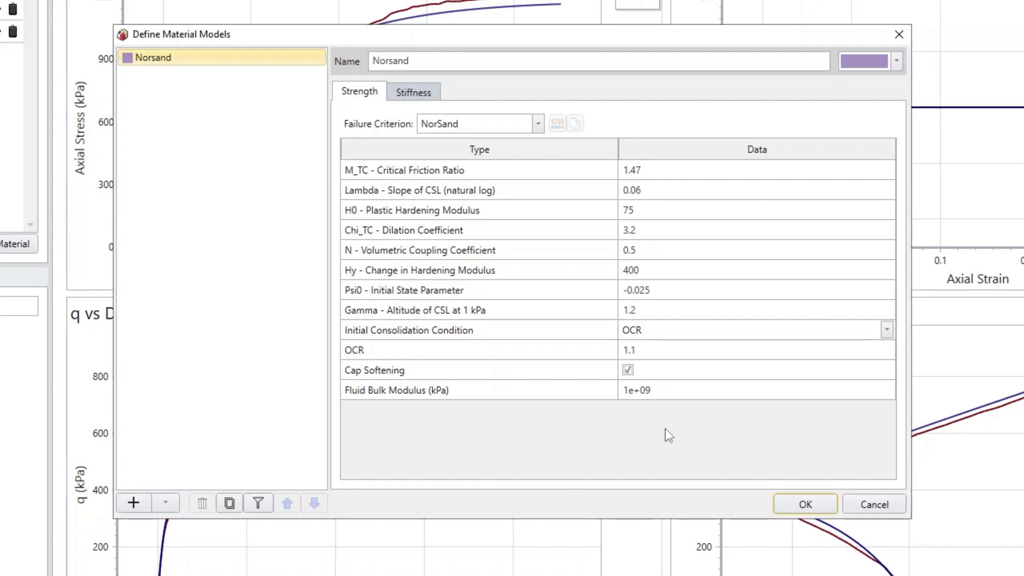
click(428, 95)
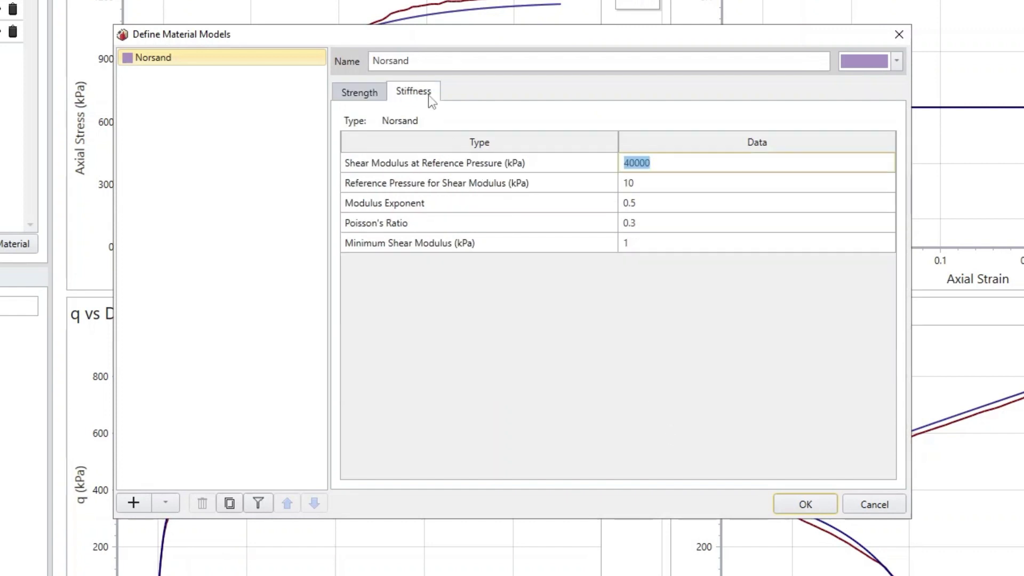
Give Norsand a 395 kPa reference pressure, modulus exponent 0.47 and Poisson's ratio 0.15, and save it.
click(716, 184)
text(395)
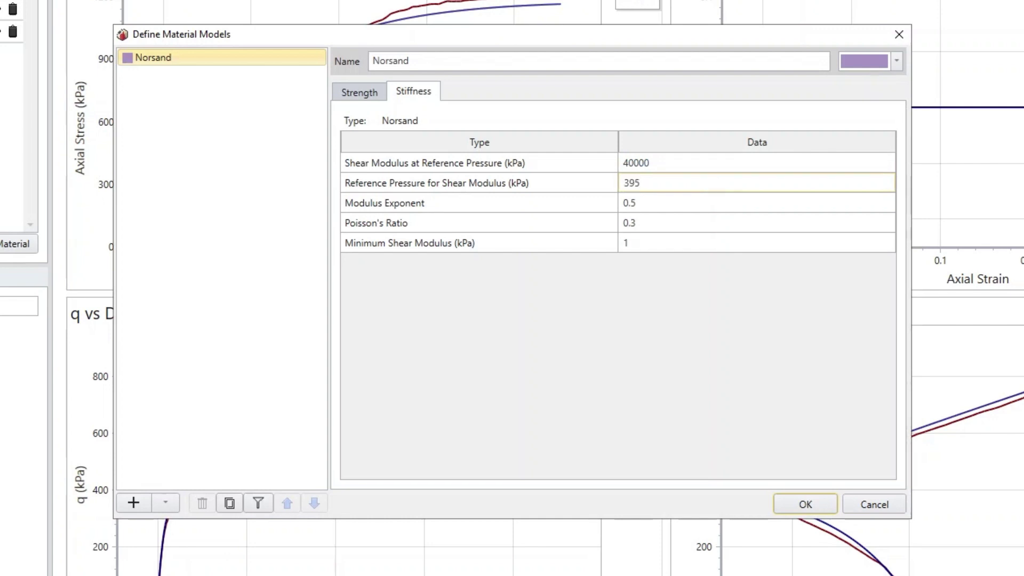
key(Tab)
text(0.47)
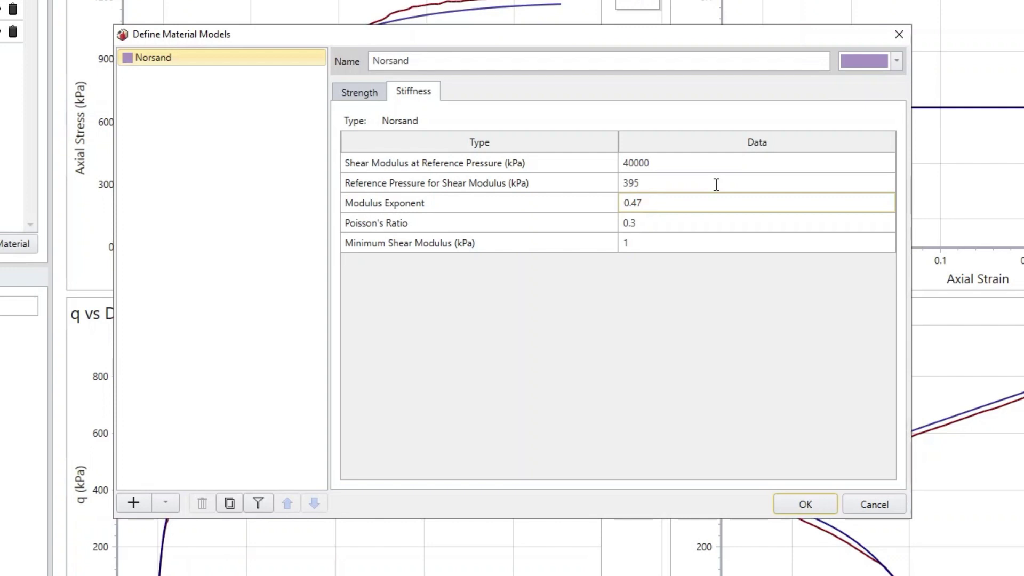
key(Tab)
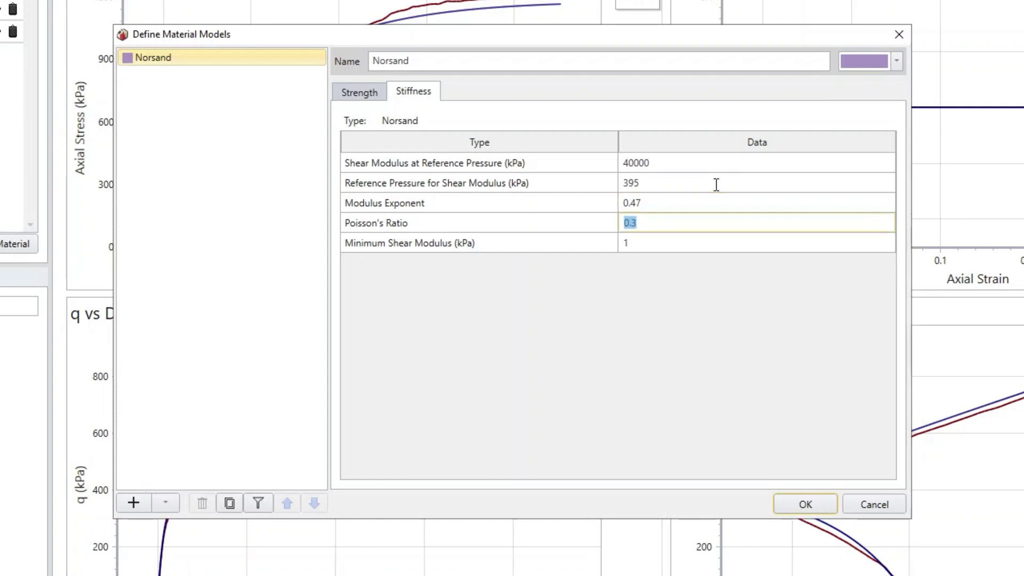
text(0.15)
key(Tab)
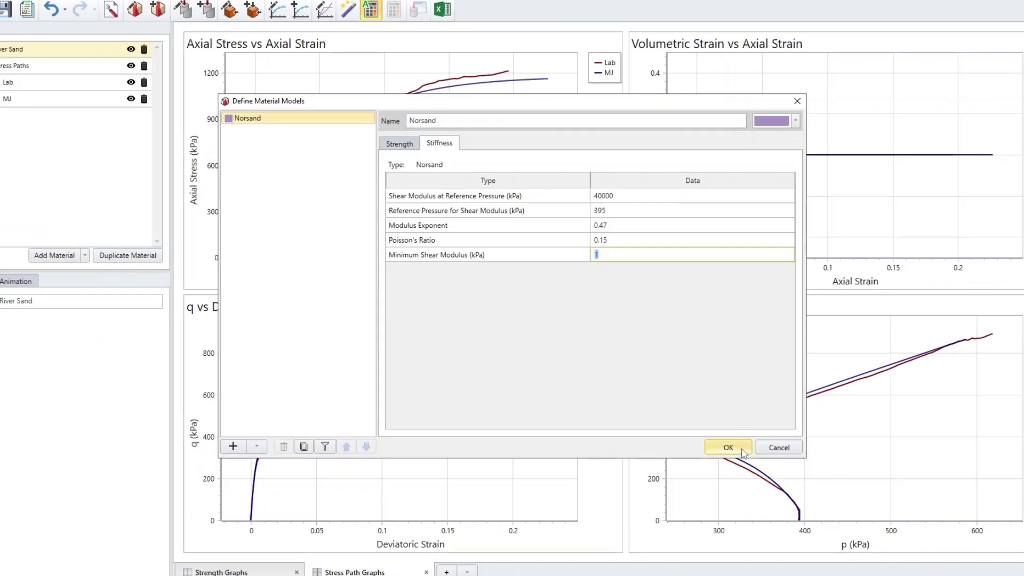
click(742, 450)
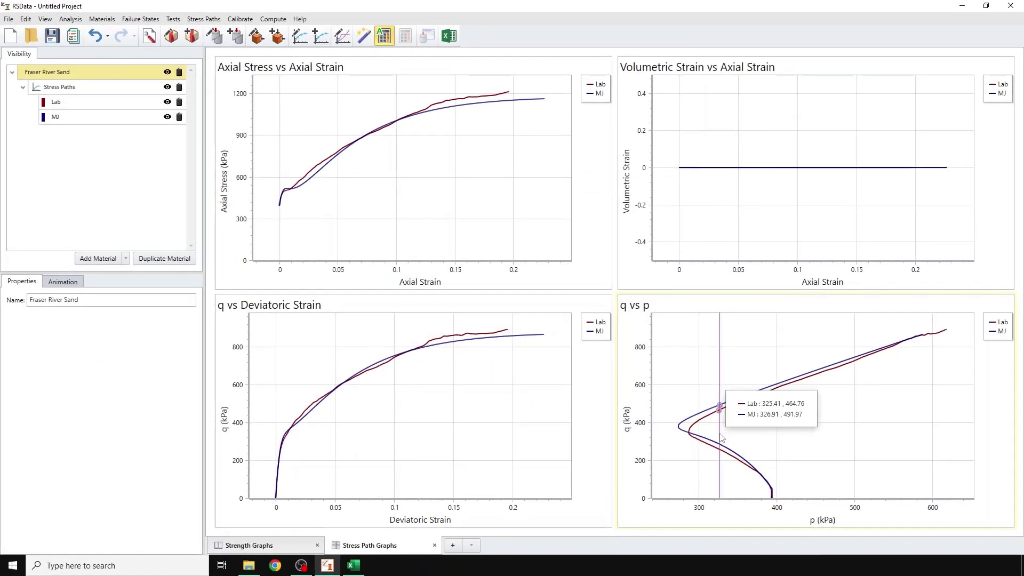
click(193, 36)
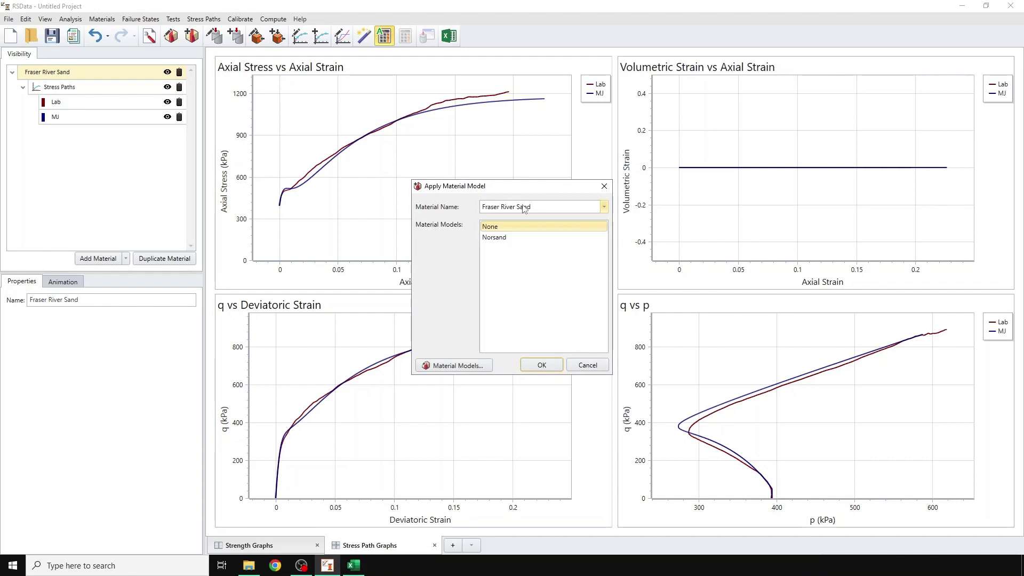
click(514, 240)
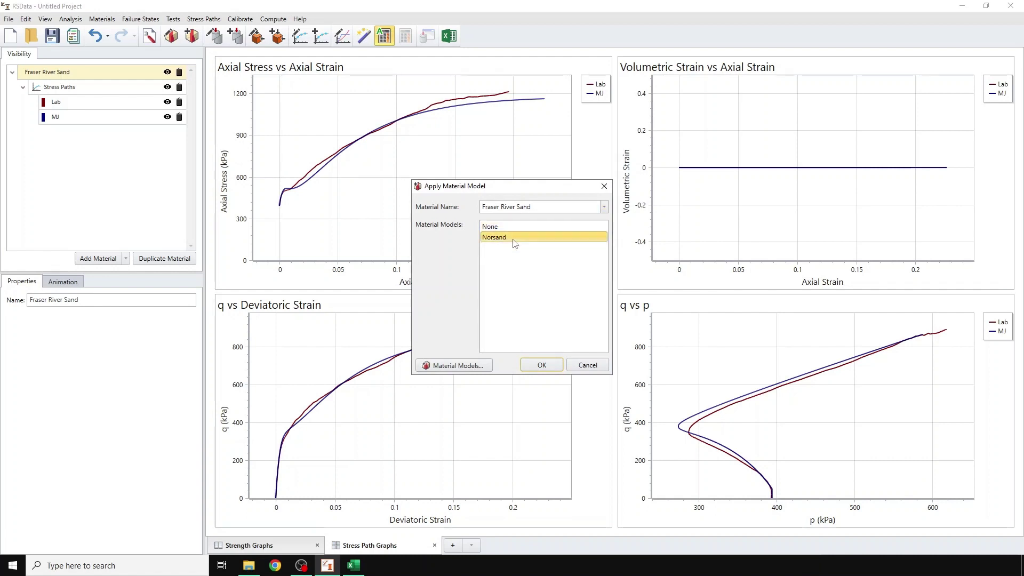
click(529, 367)
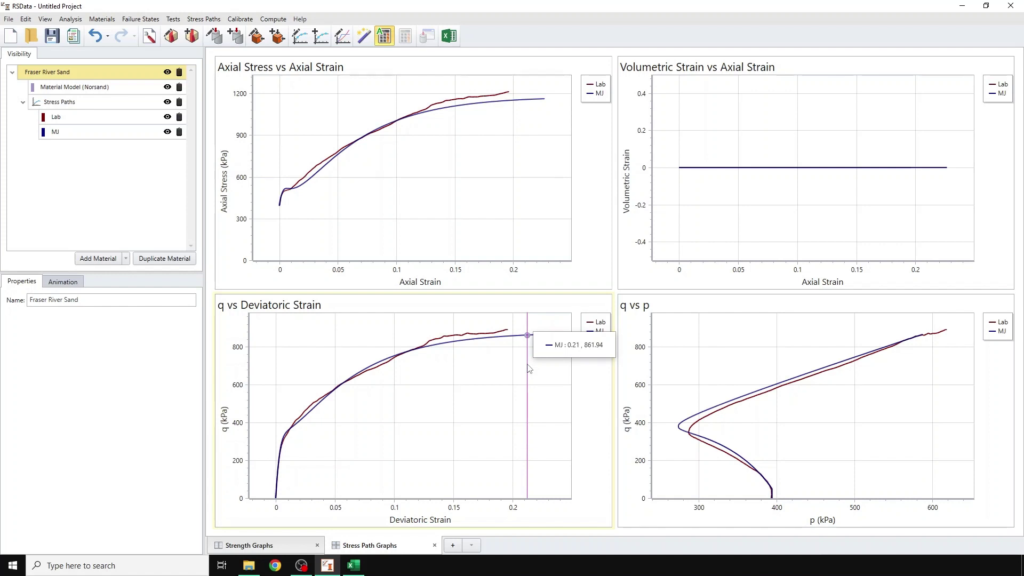
Create a new test simulation named UTC as an undrained triaxial test.
click(170, 21)
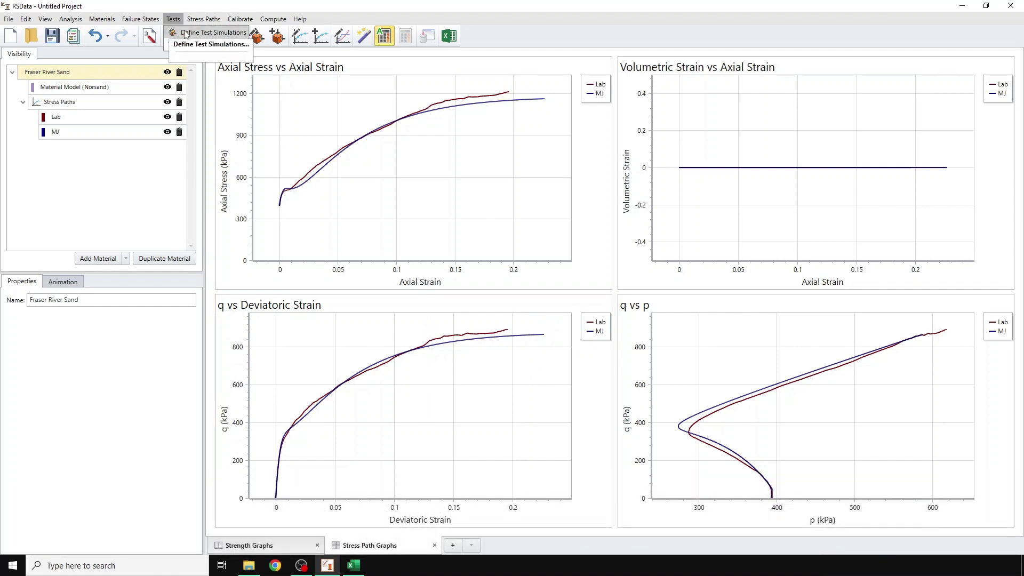
click(186, 33)
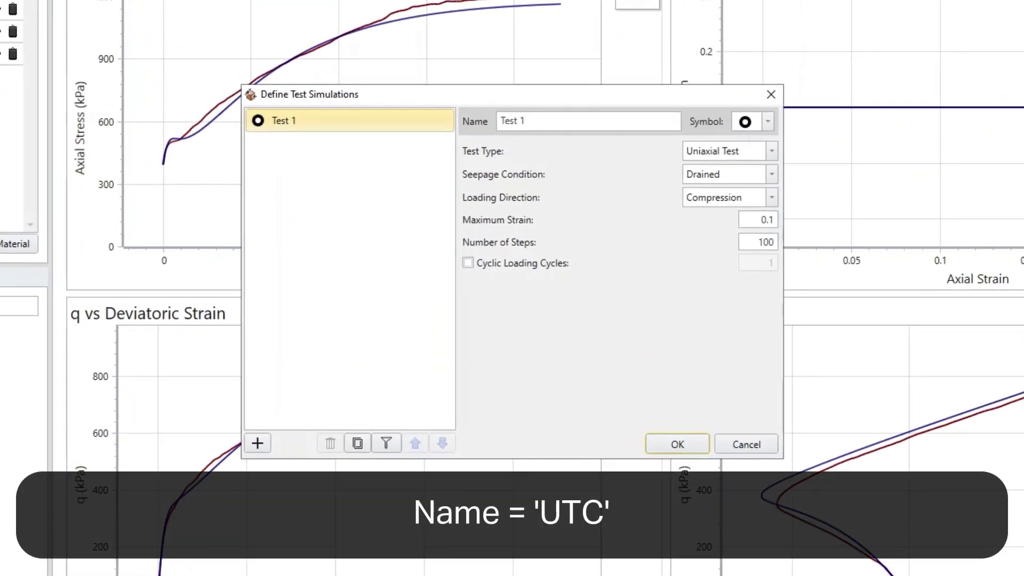
drag(555, 119, 478, 122)
text(UTC)
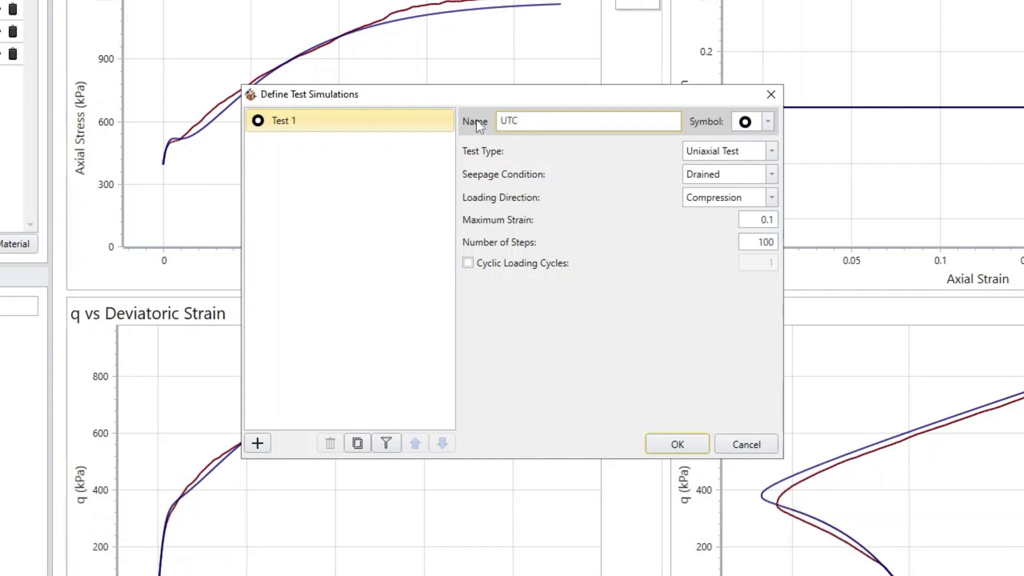
click(750, 154)
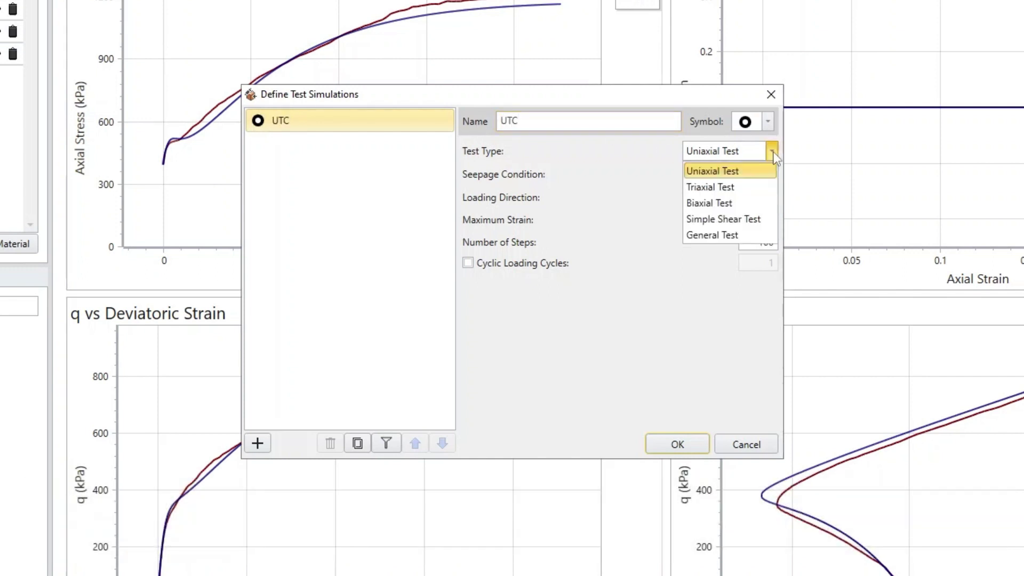
click(742, 181)
click(743, 178)
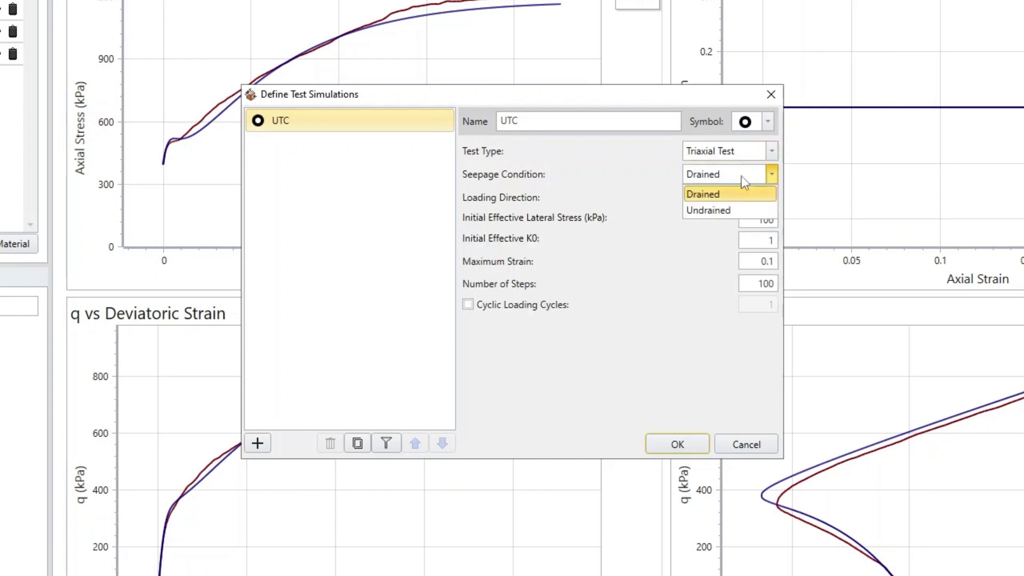
click(720, 208)
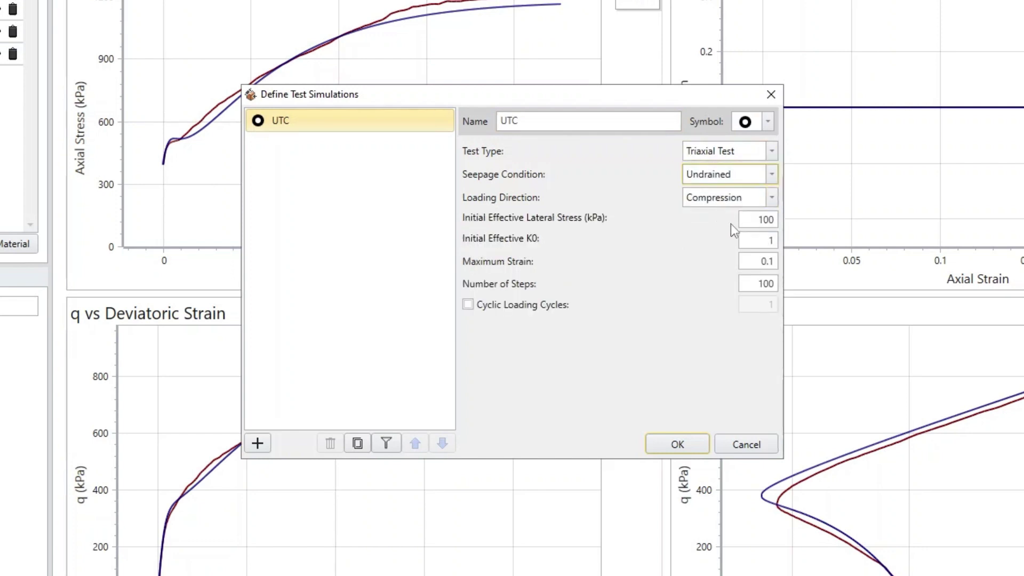
Give UTC a 395 kPa lateral stress, 0.2 maximum strain and 4000 steps, and confirm.
click(761, 222)
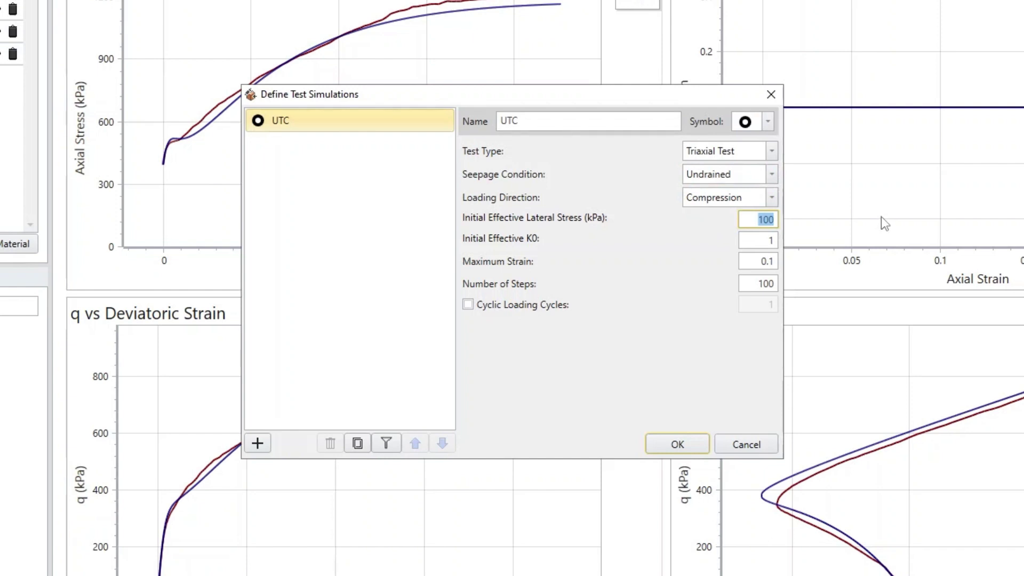
text(395)
key(Tab)
key(Tab)
text(0)
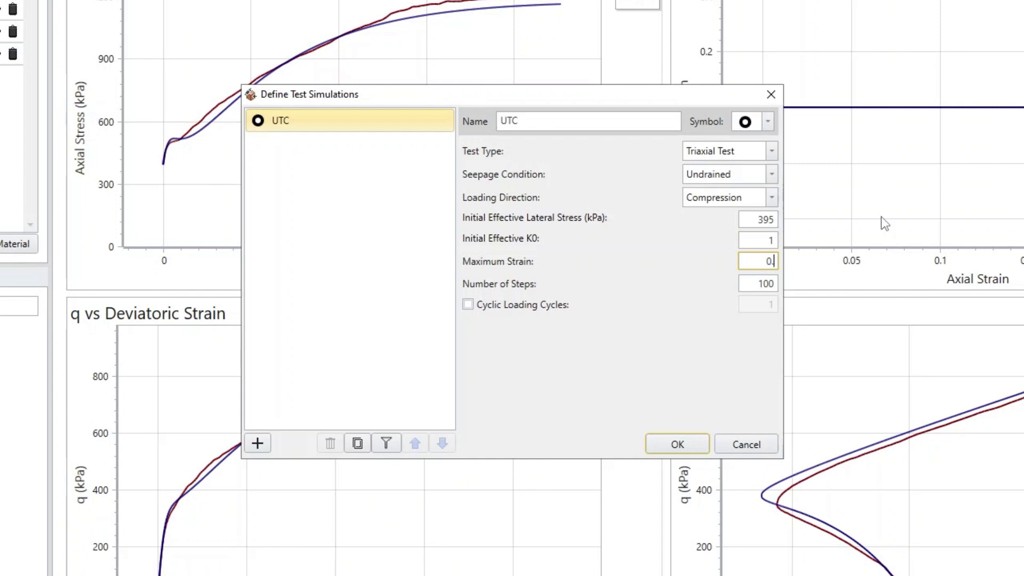
text(.2)
key(Tab)
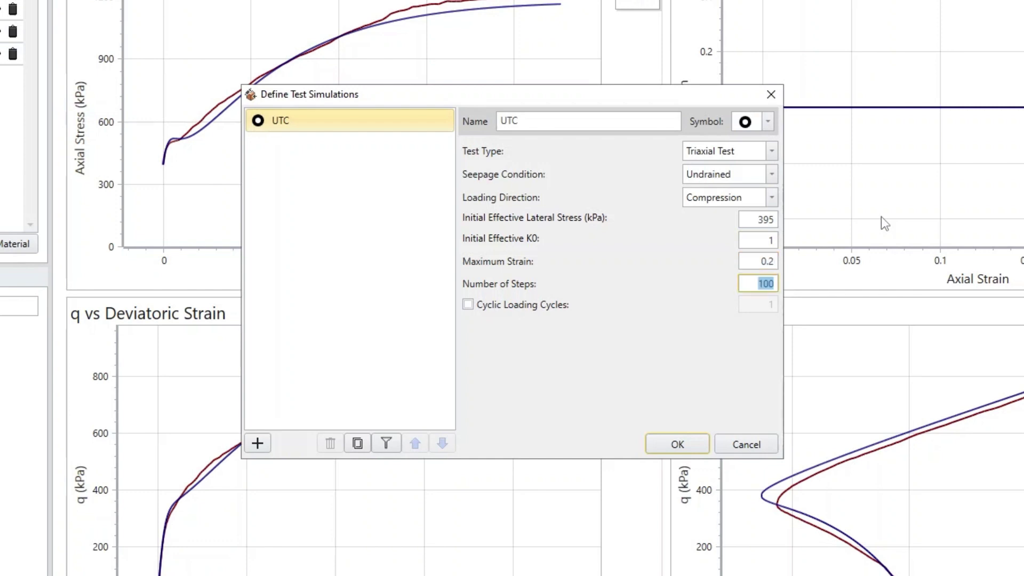
text(4000)
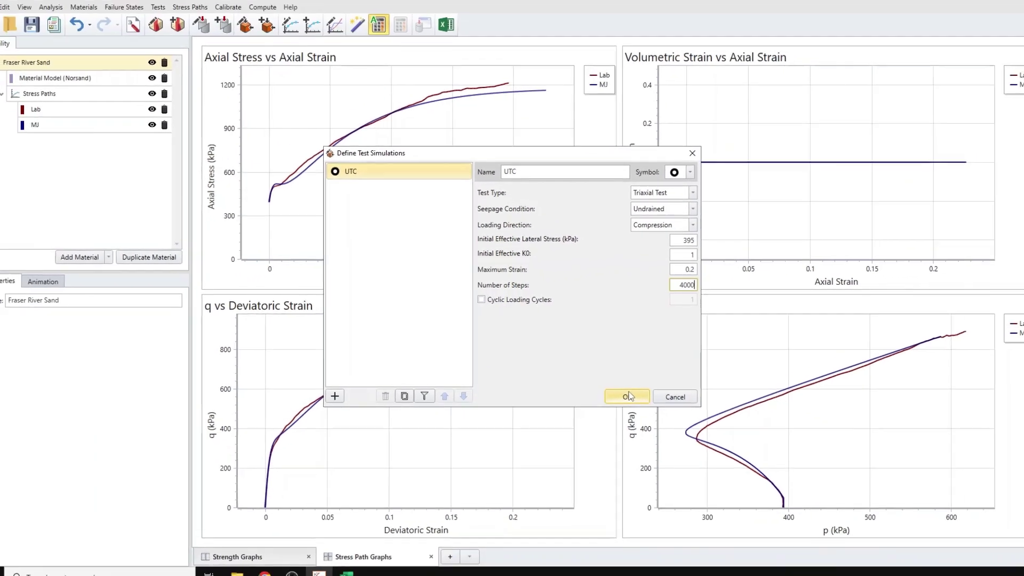
click(629, 397)
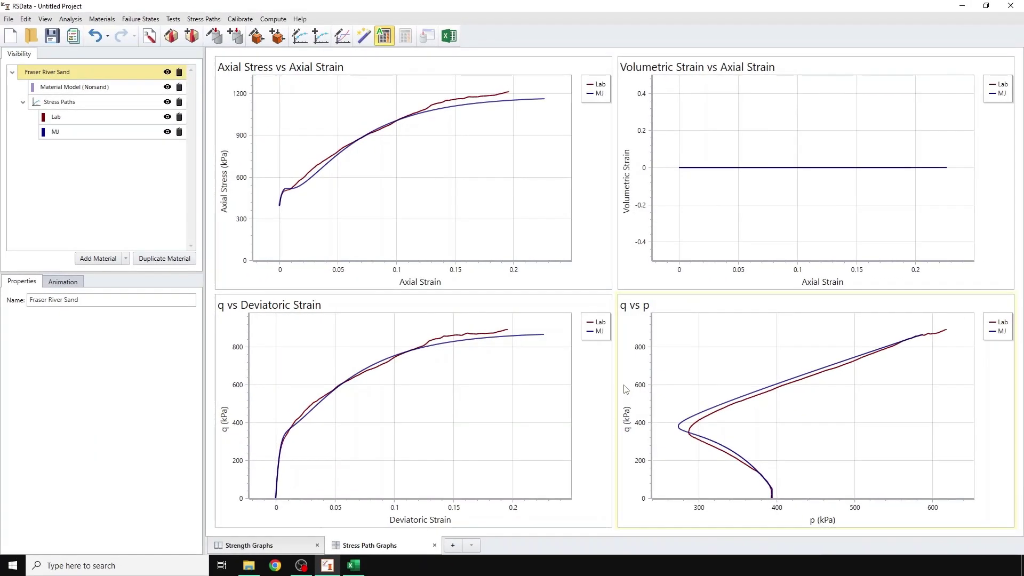
Apply the UTC test simulation to Fraser River Sand, adding its curves beside Lab and MJ.
click(278, 38)
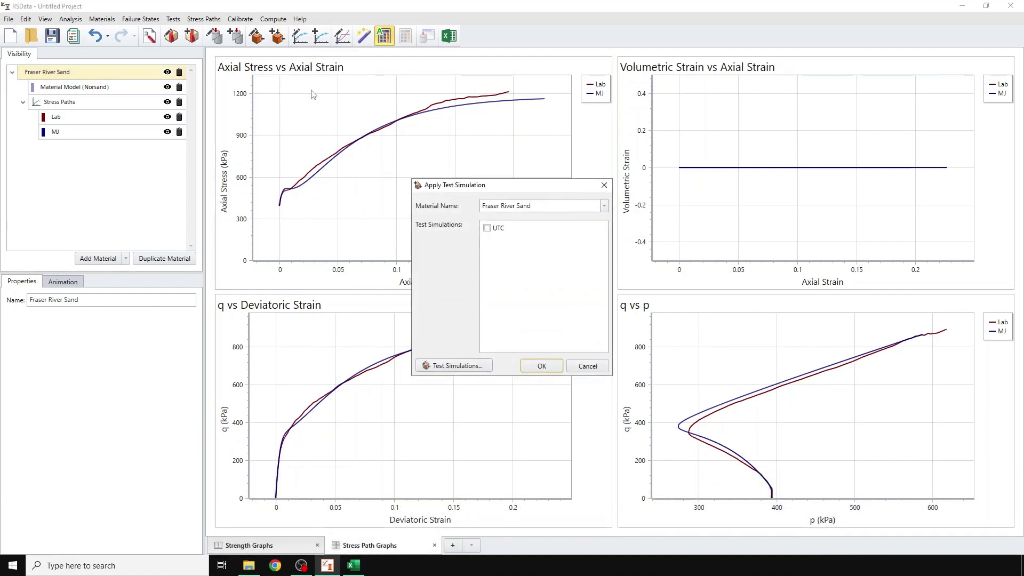
click(486, 228)
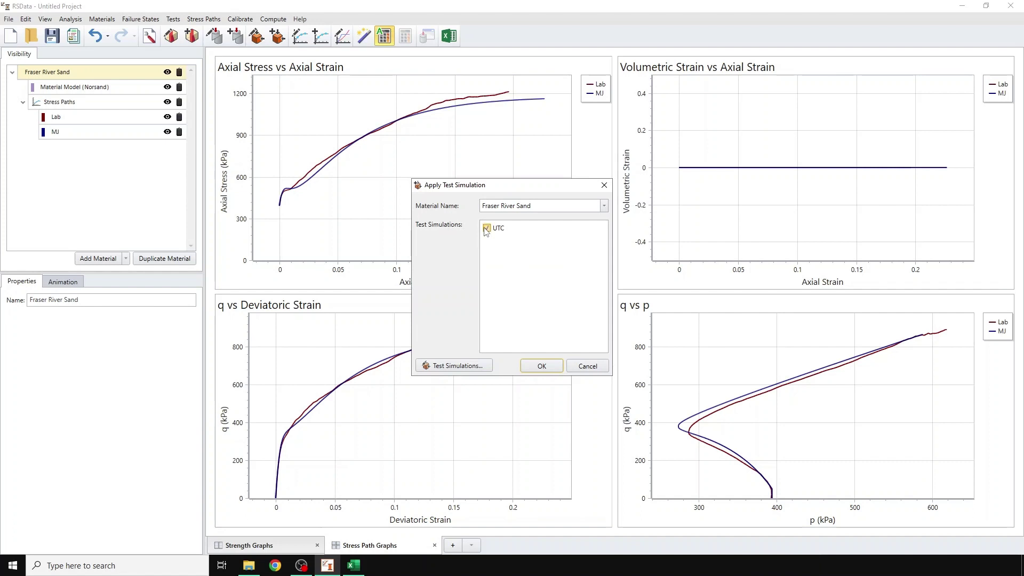
click(524, 367)
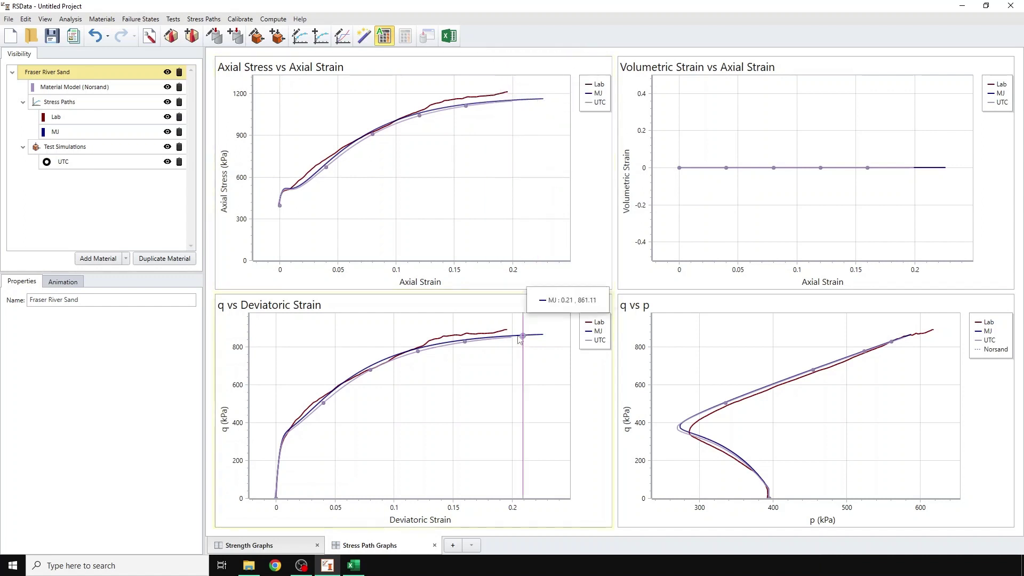
mouse_move(516, 338)
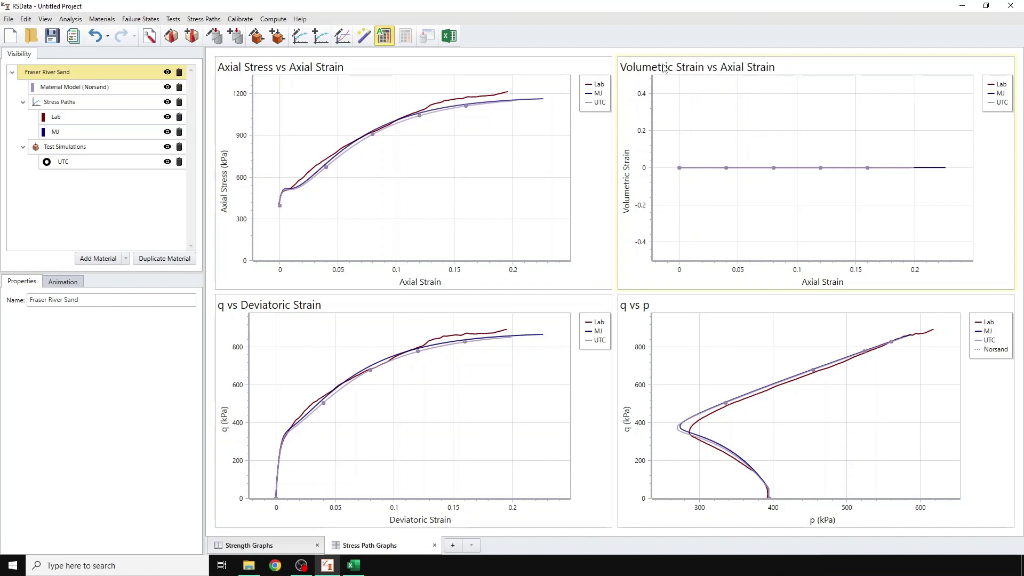
Change the top-right graph's Y-axis from Volumetric Strain to Pore Water Pressure against Axial Strain.
right_click(628, 120)
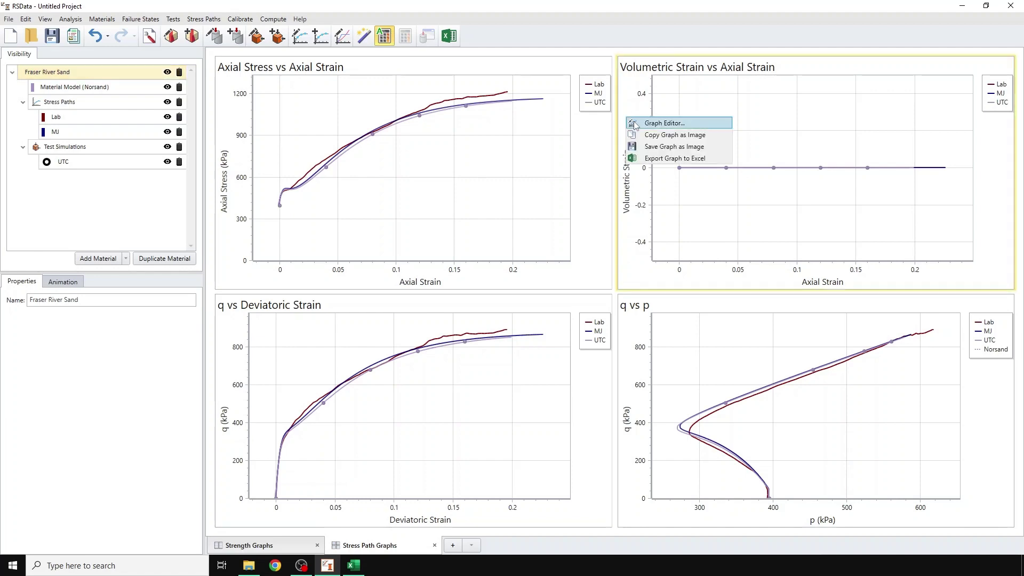
click(635, 124)
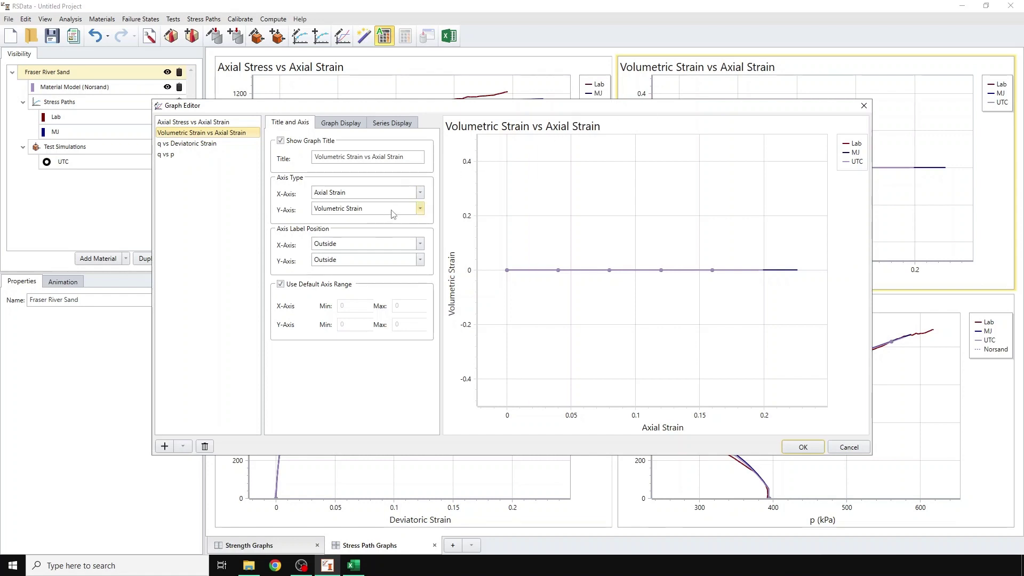
click(422, 209)
scroll(399, 263, up, 1)
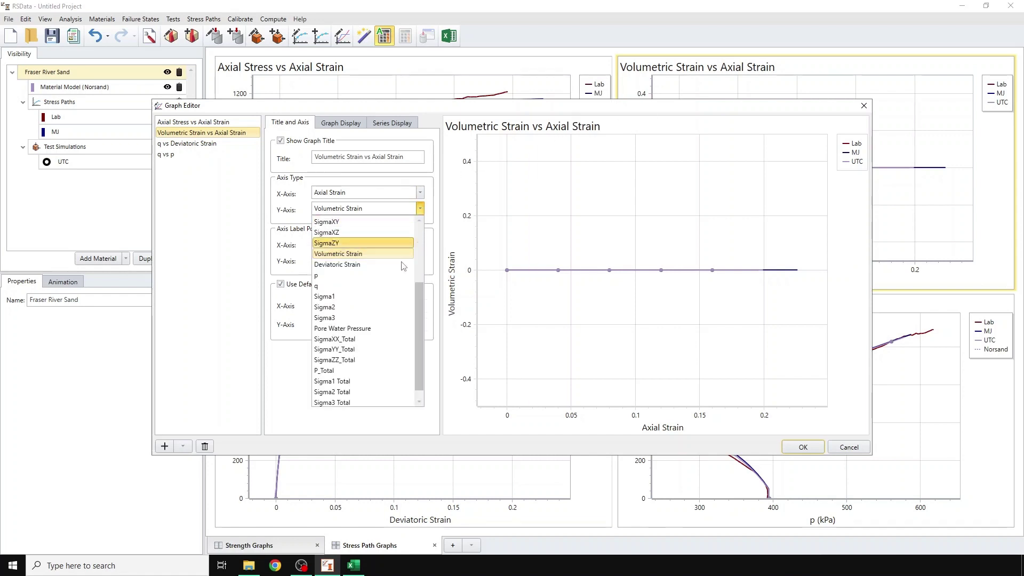
click(382, 329)
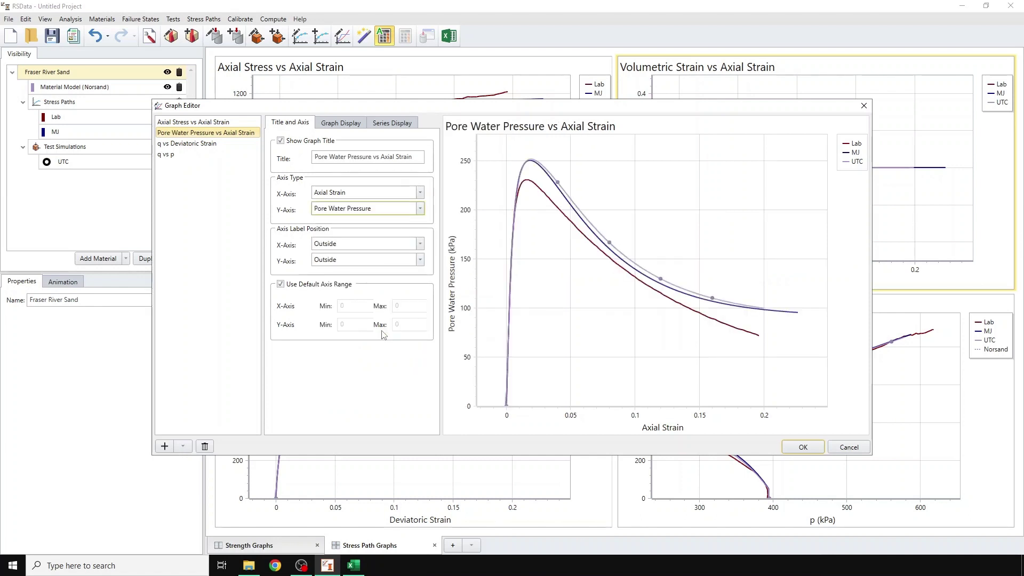
mouse_move(705, 279)
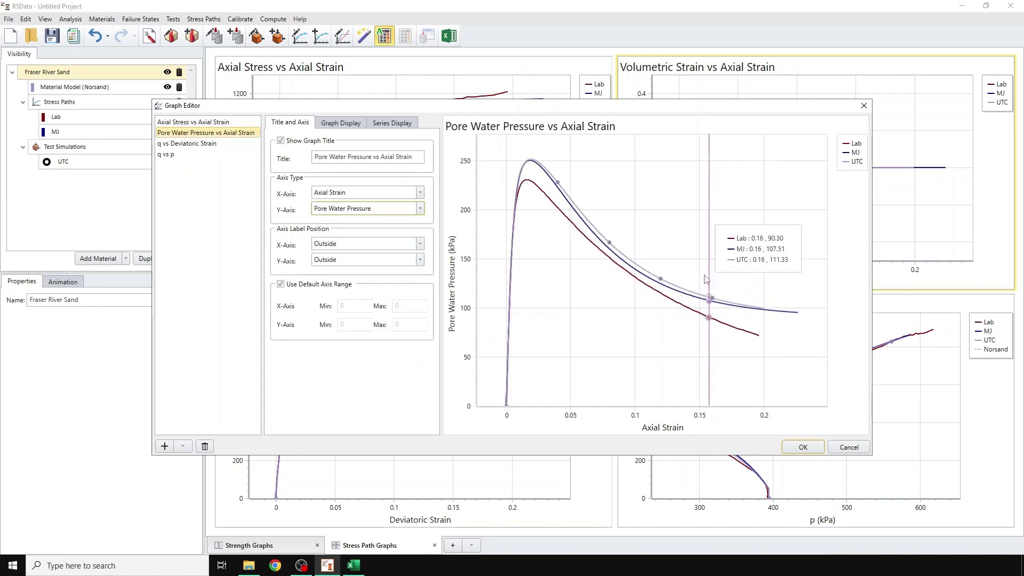
click(809, 448)
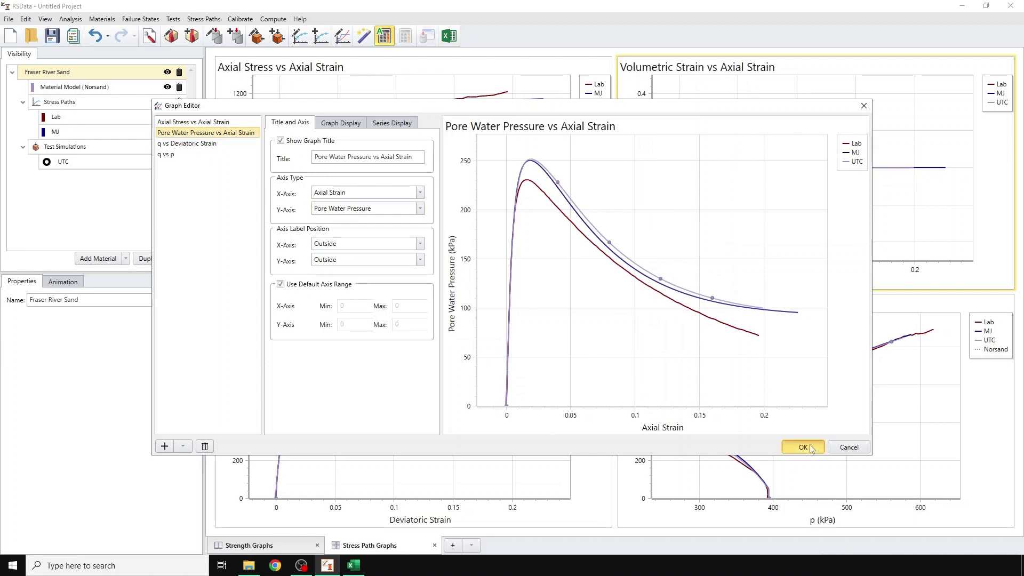